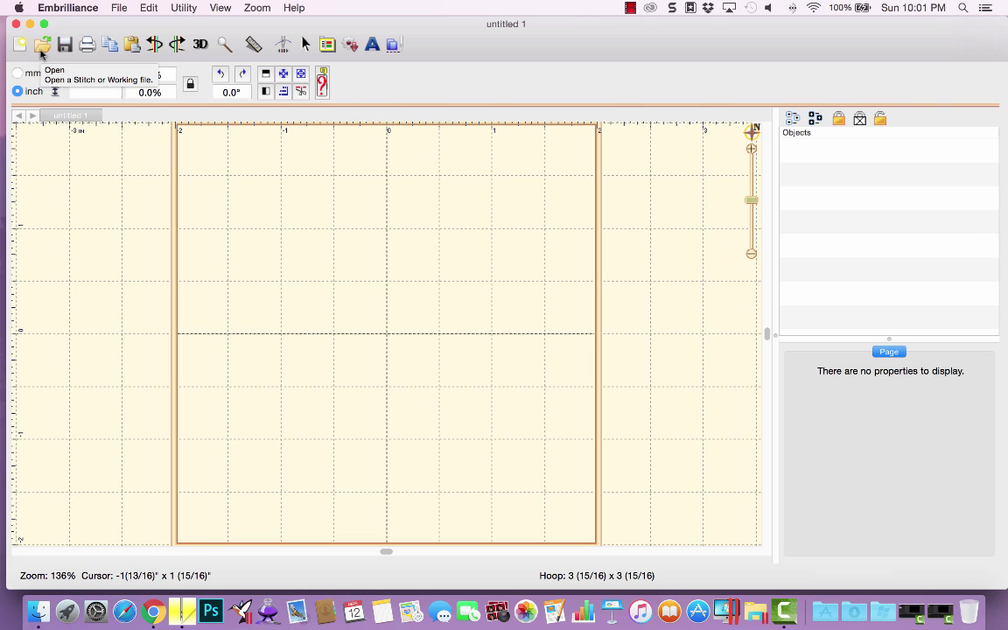
click(119, 9)
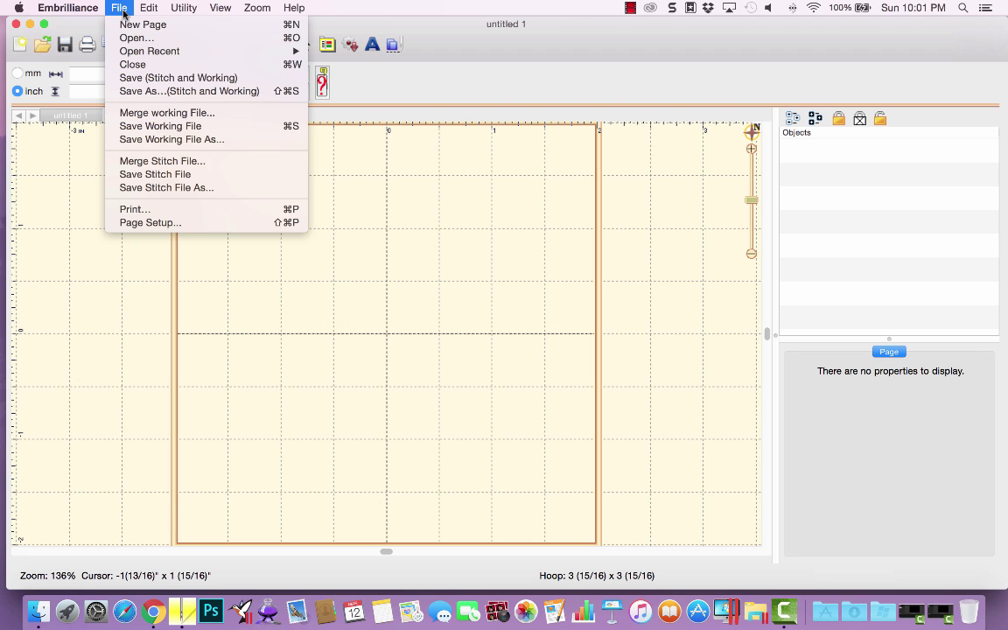
mouse_move(149, 13)
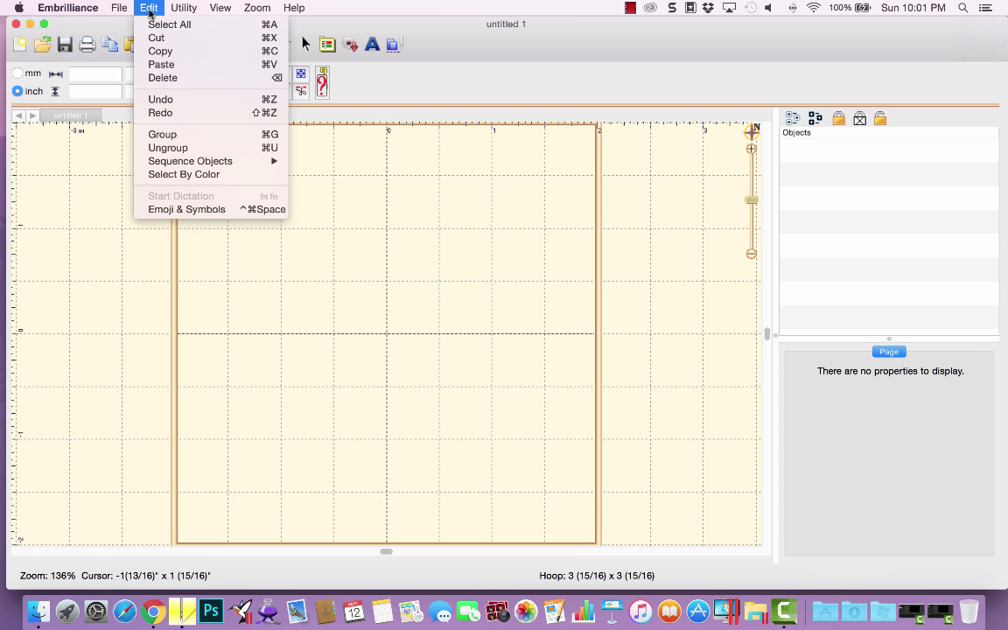
mouse_move(181, 12)
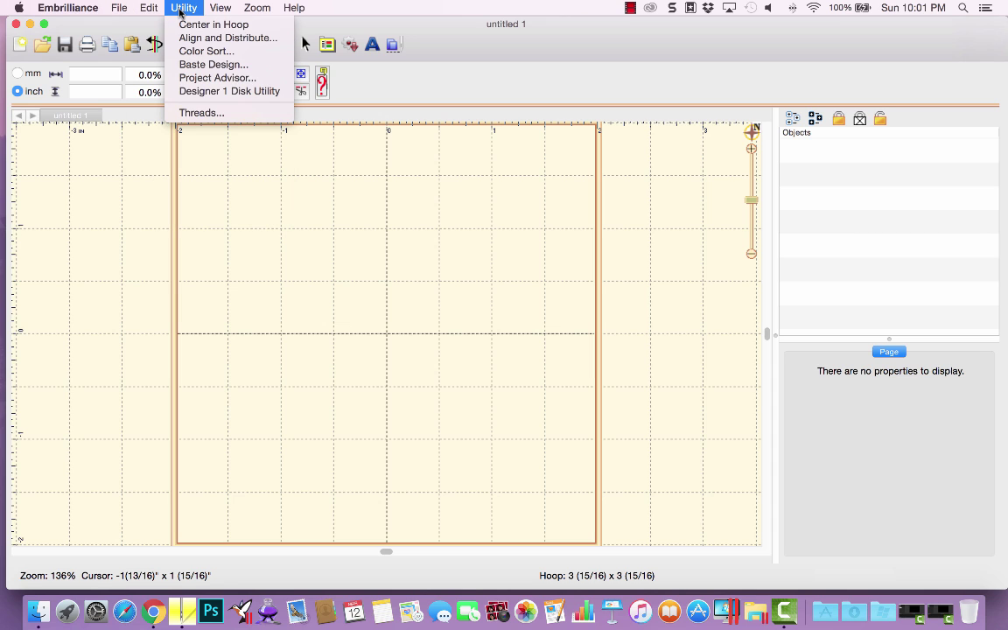
mouse_move(248, 13)
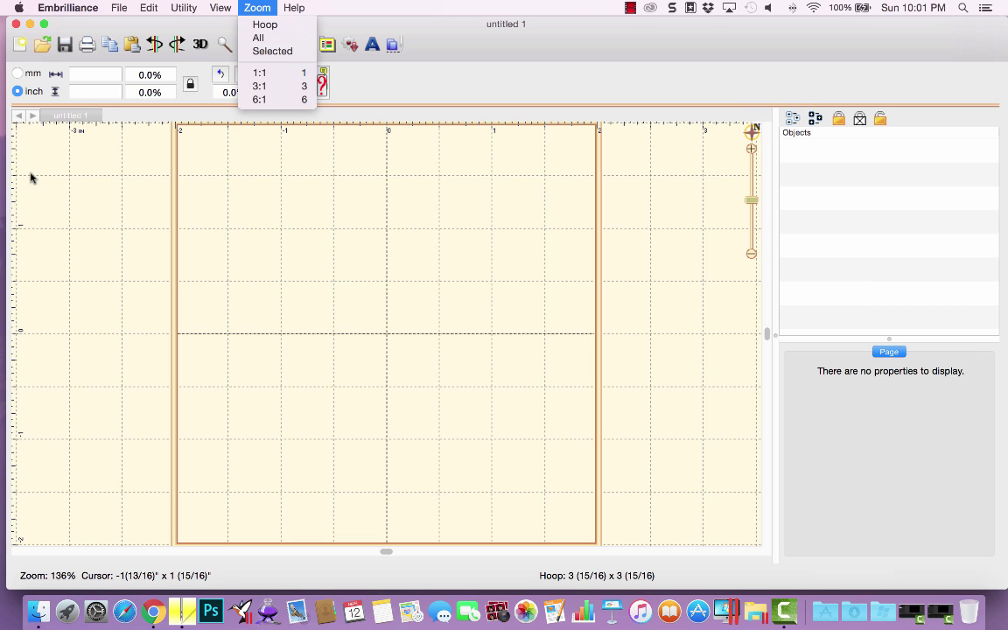
click(501, 51)
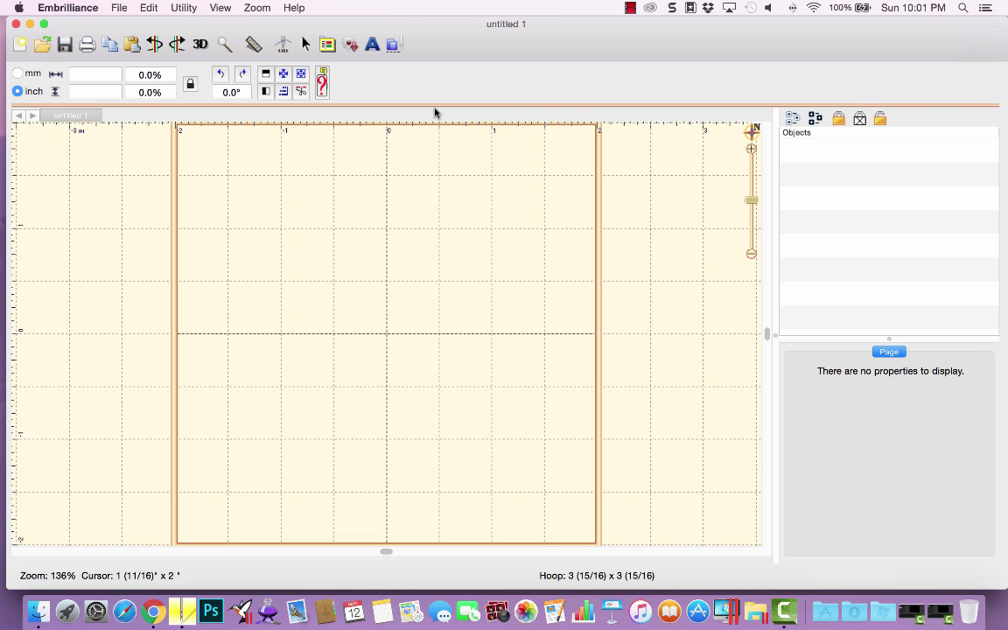
Open the stitch file ShakeYourBunnyTailI2S 4x4.pes from the ##EEM folder and show the design at 1:1 zoom.
click(120, 10)
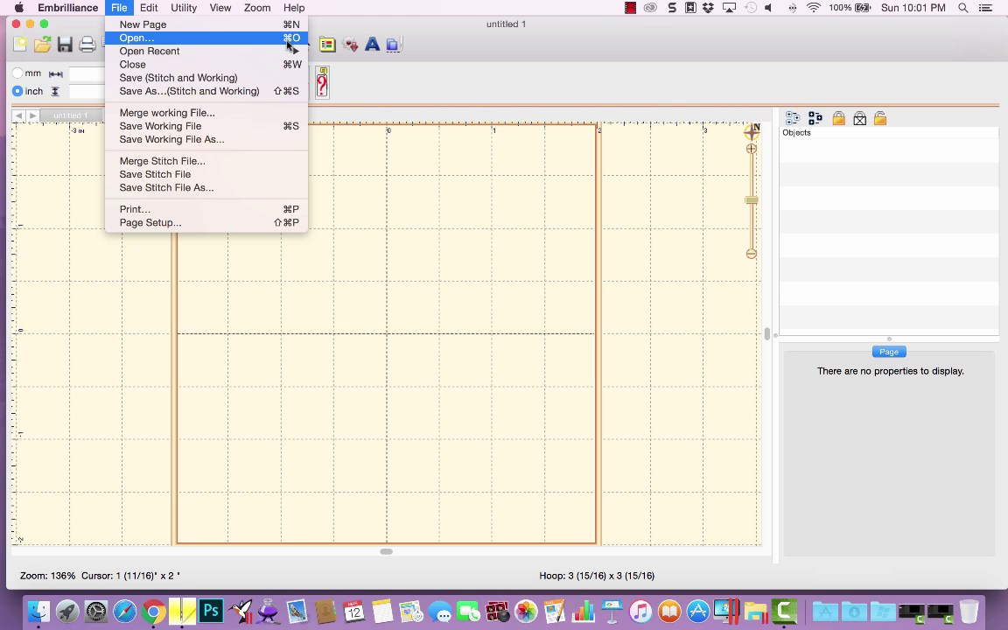
click(39, 48)
click(38, 49)
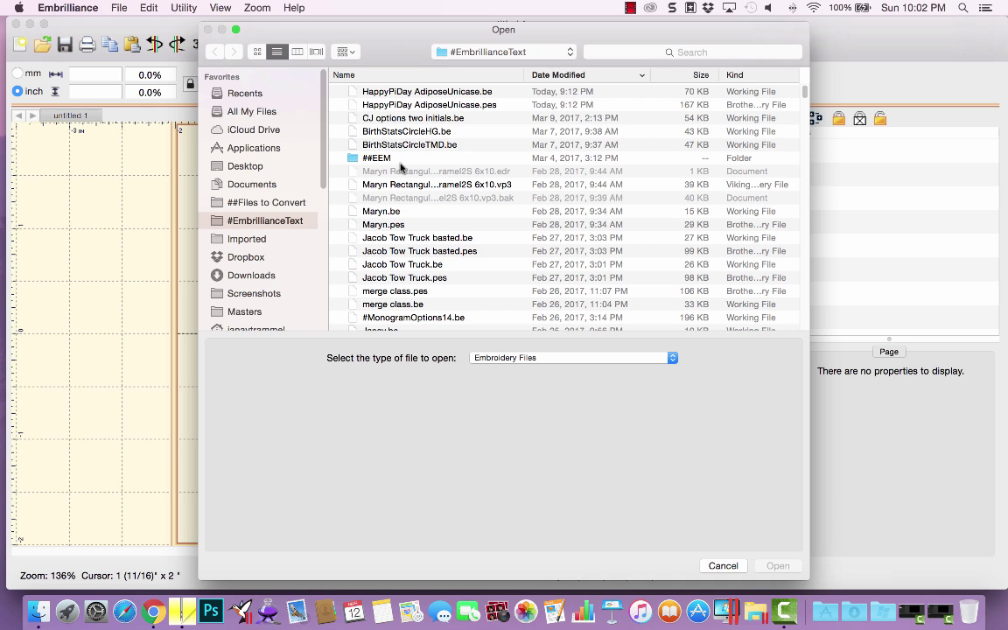
double_click(372, 158)
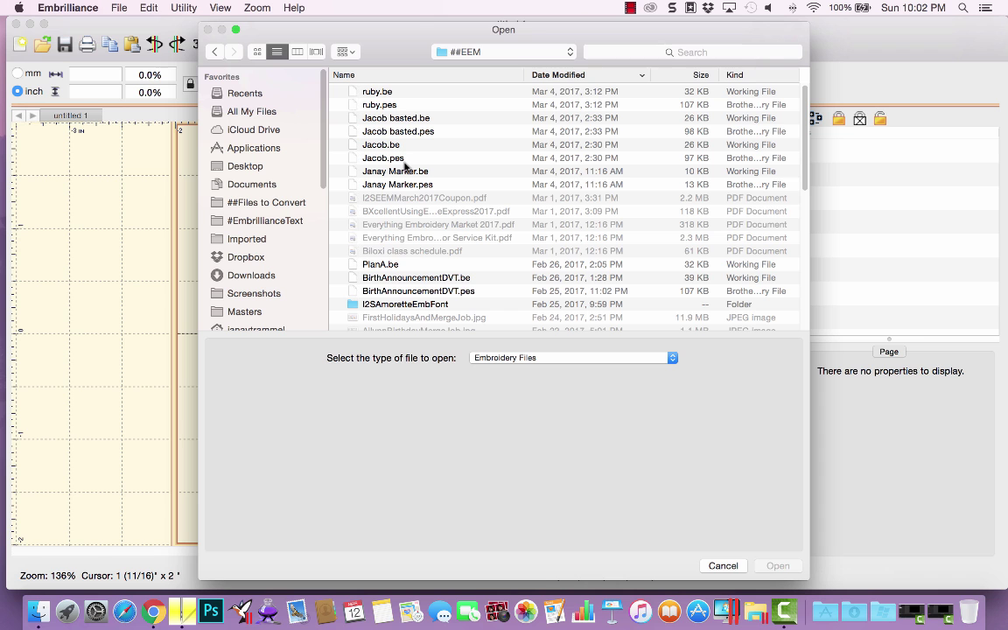
scroll(405, 167, down, 10)
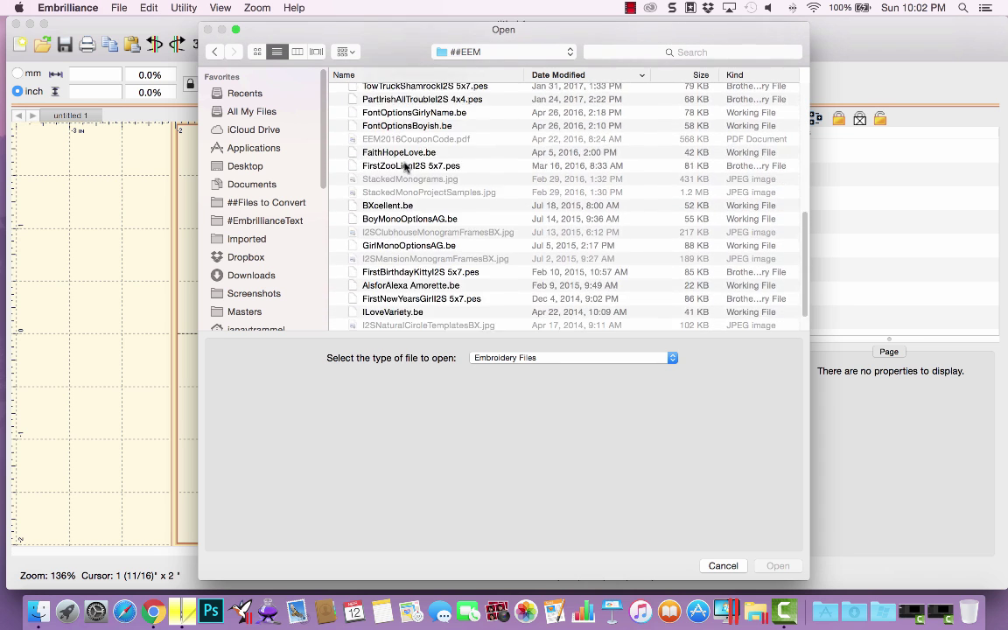
scroll(406, 166, down, 2)
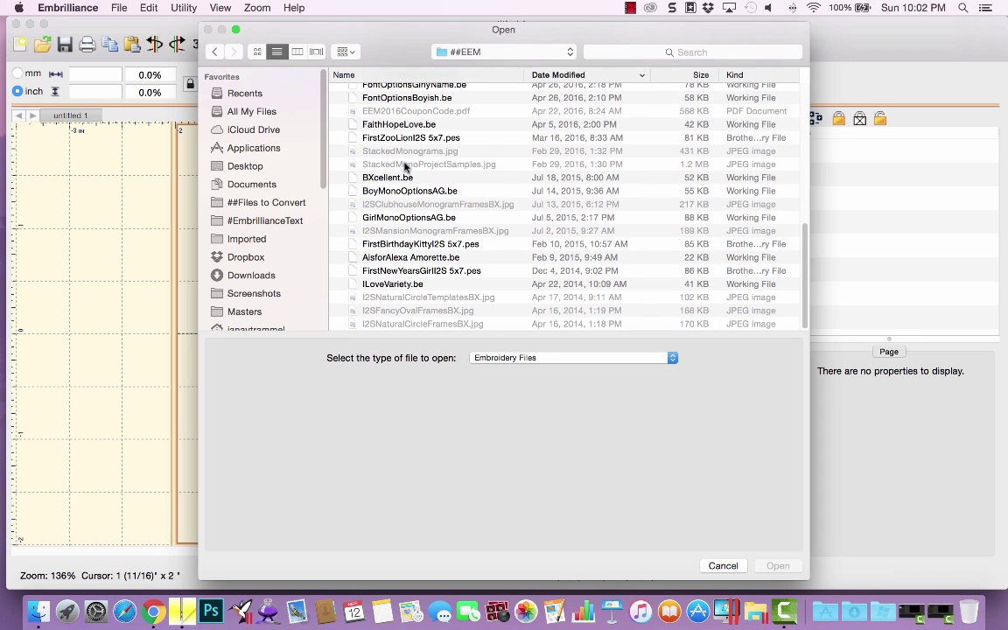
scroll(405, 166, up, 3)
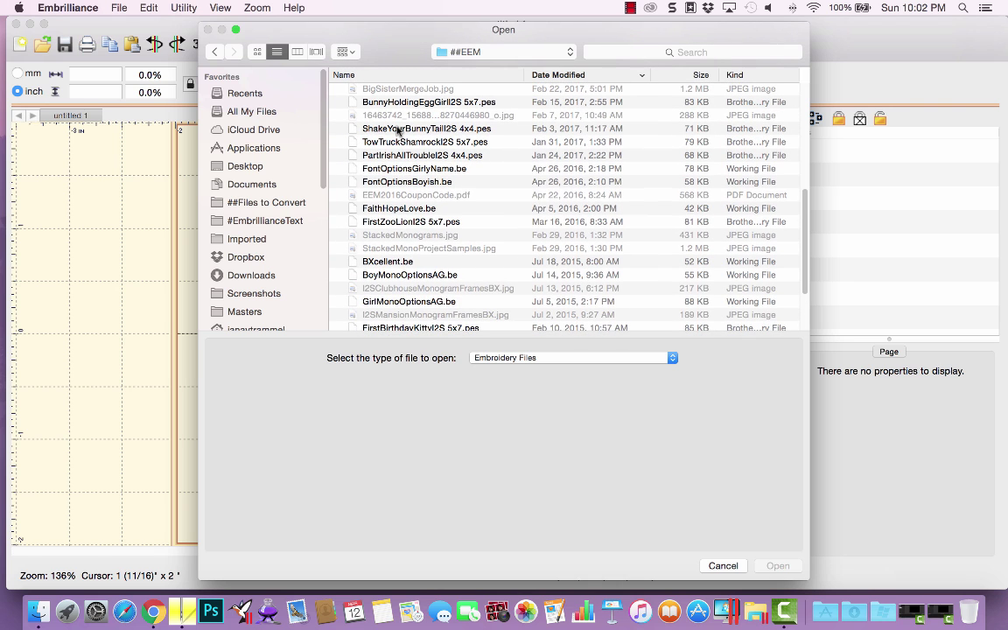
click(399, 129)
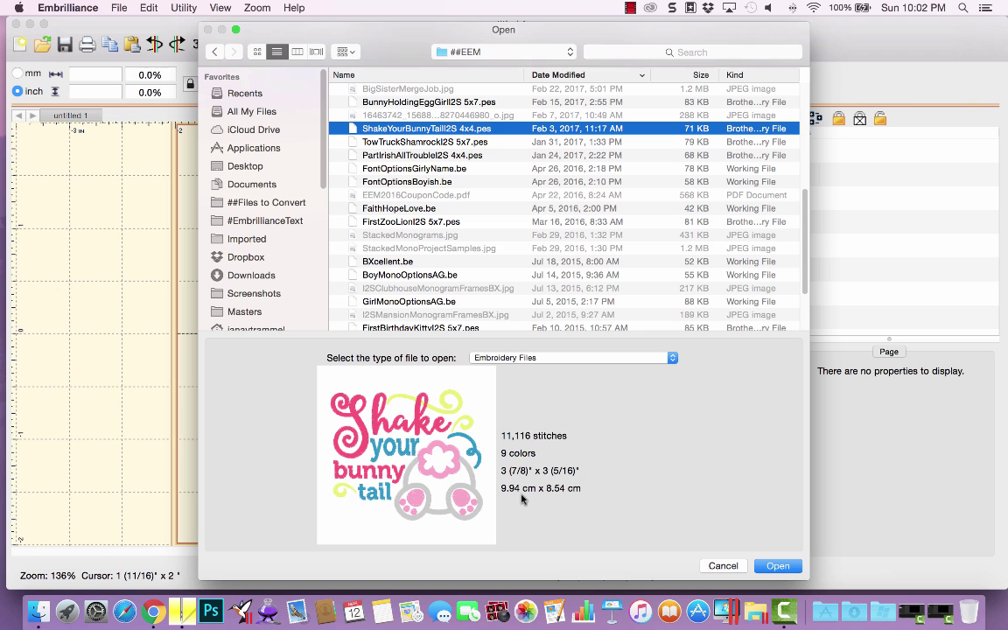
click(779, 567)
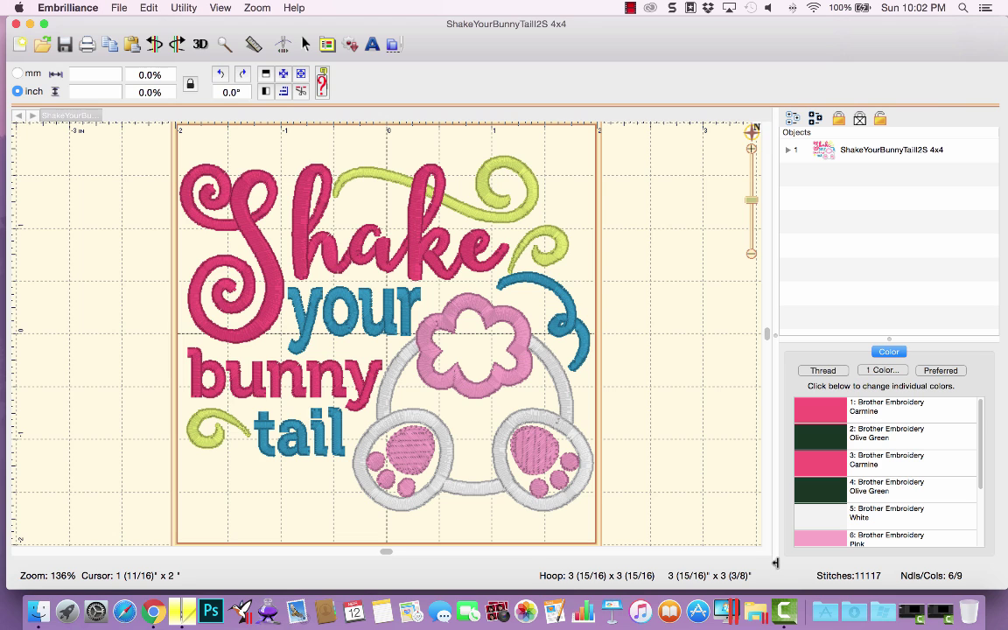
click(257, 8)
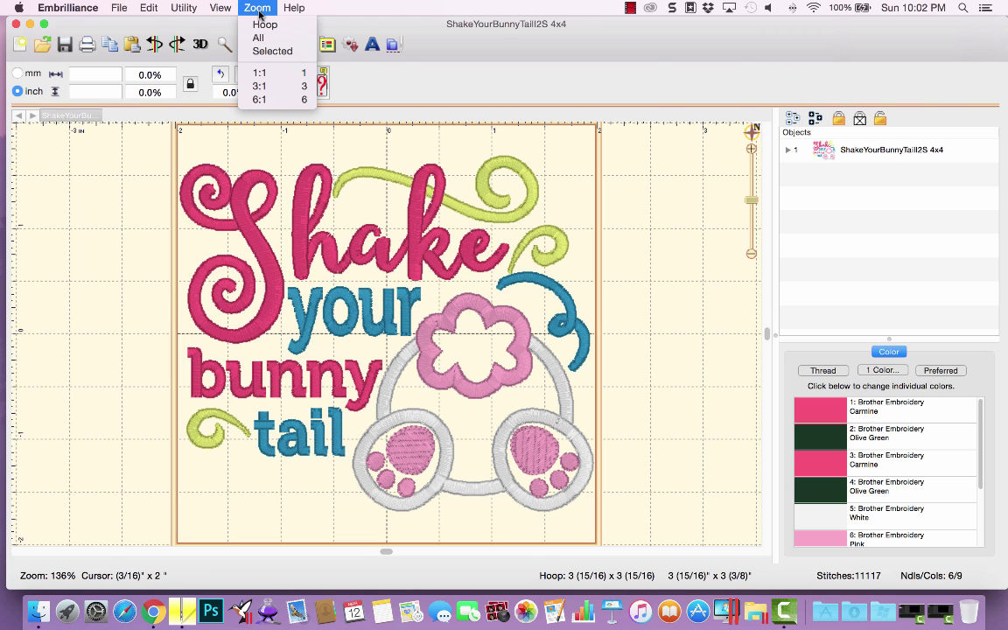
click(259, 73)
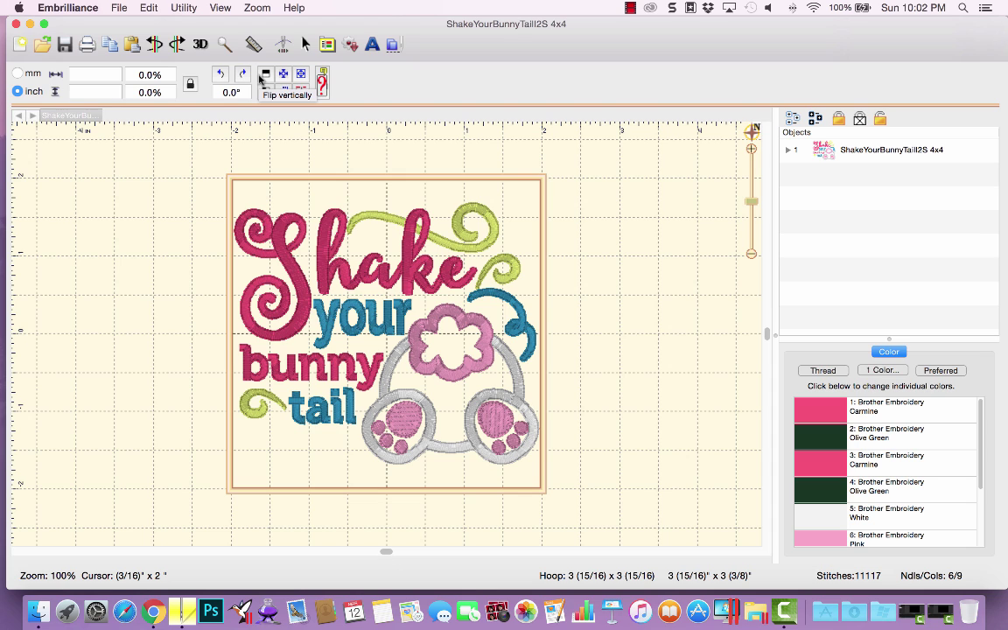
Examine the Calibrate Screen preferences with their metric reference line, and leave the preferences without applying anything.
click(328, 46)
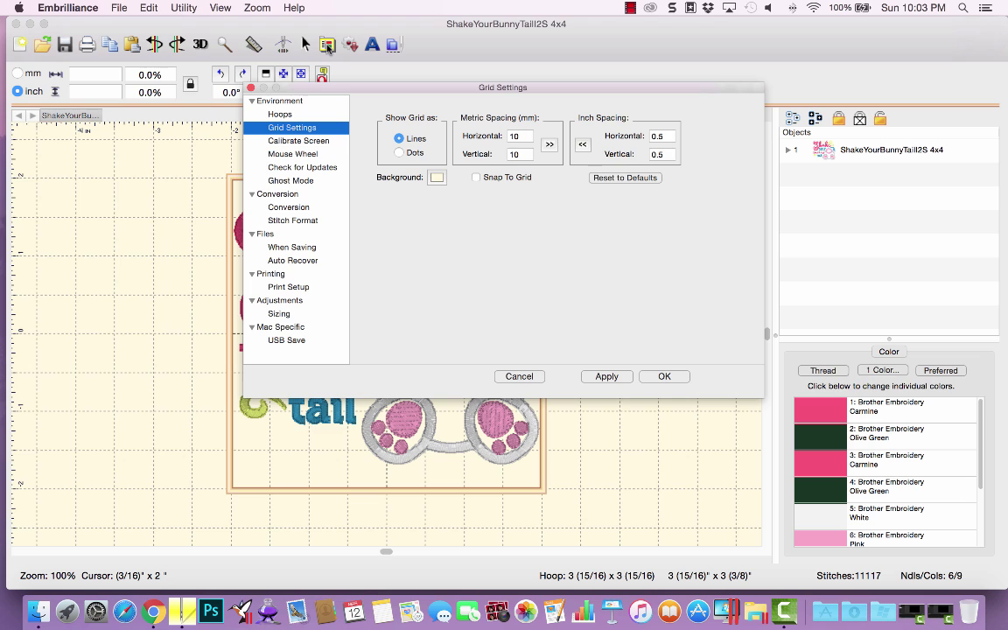
click(301, 143)
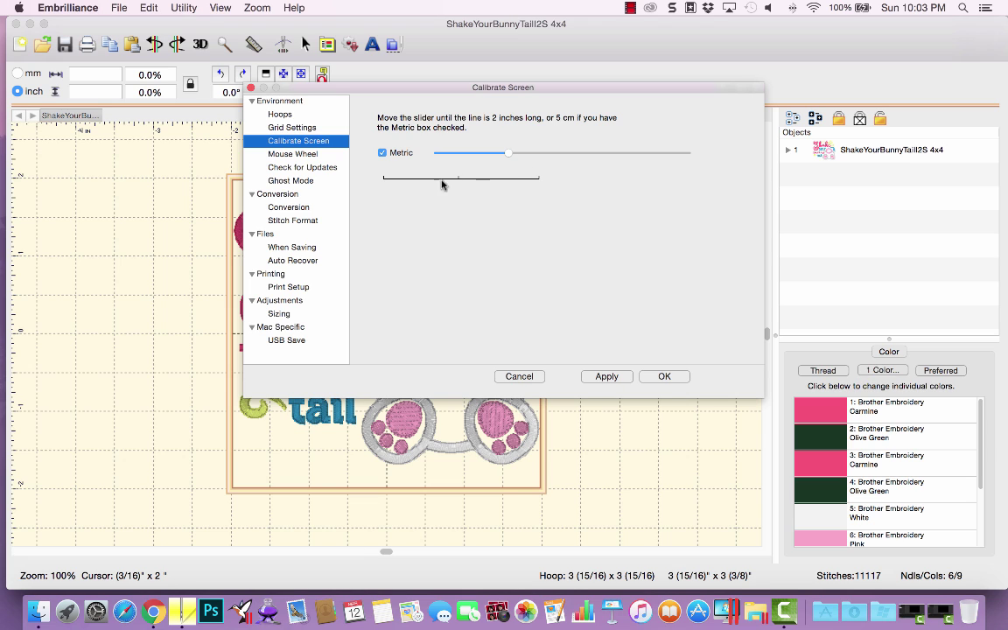
mouse_move(508, 153)
mouse_down()
mouse_move(537, 154)
mouse_move(424, 154)
mouse_move(545, 155)
mouse_move(508, 160)
mouse_up()
click(525, 379)
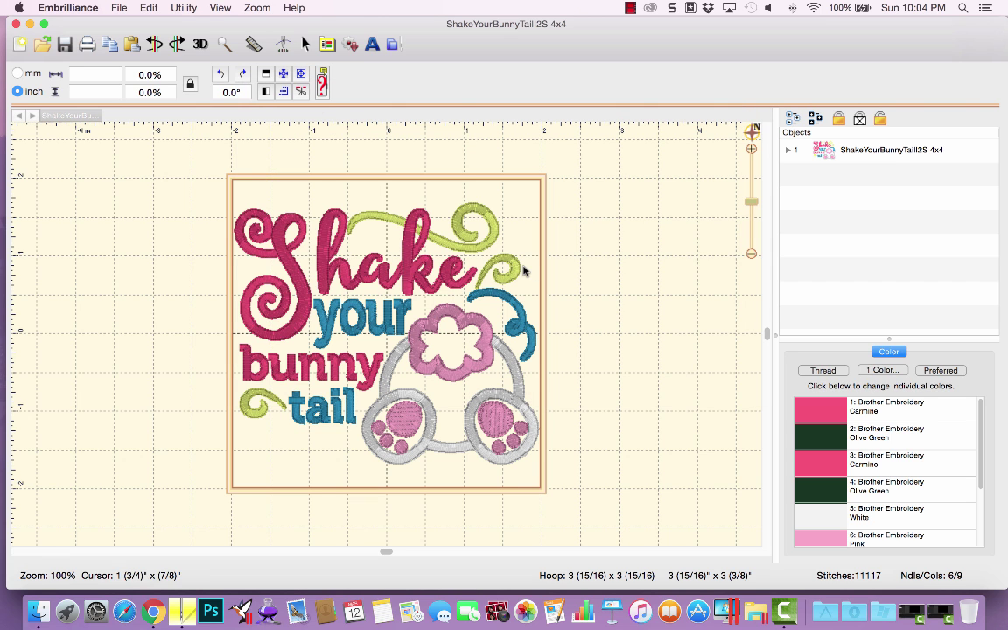
Hide the Object View, Properties View and Status Bar so only the design page remains.
click(221, 8)
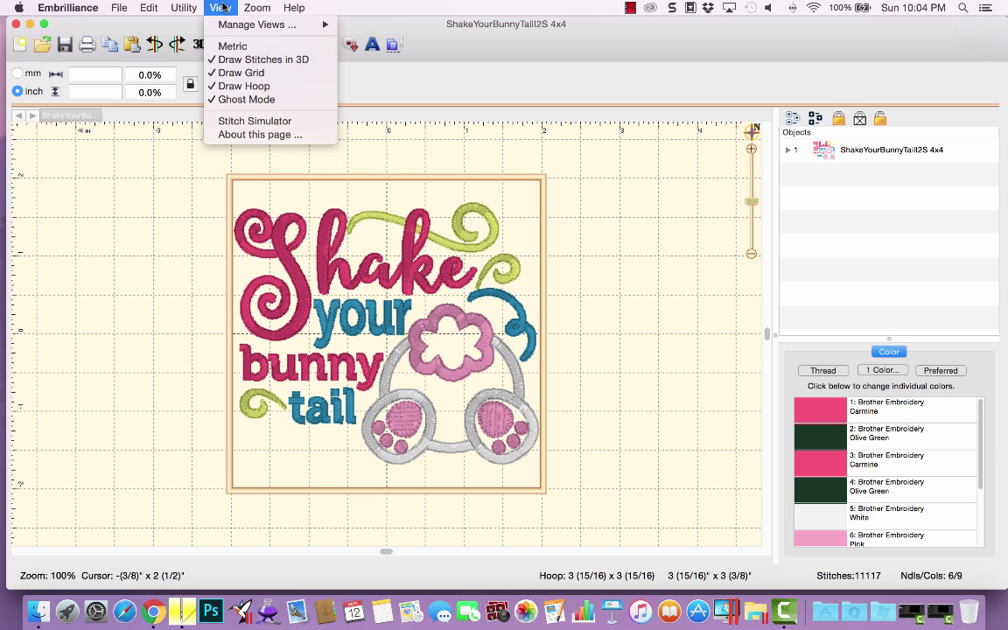
mouse_move(225, 27)
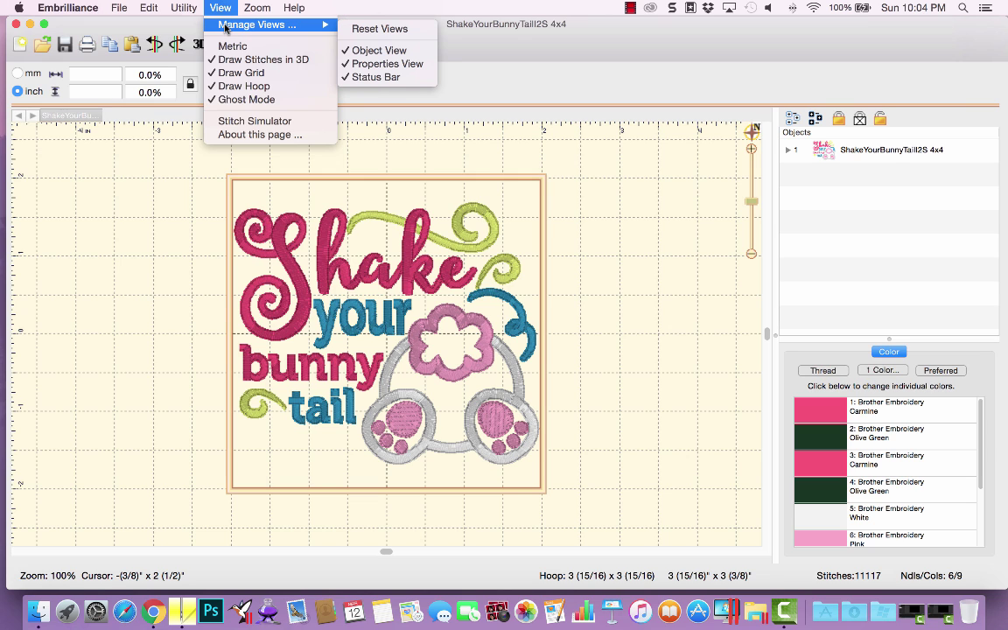
click(372, 54)
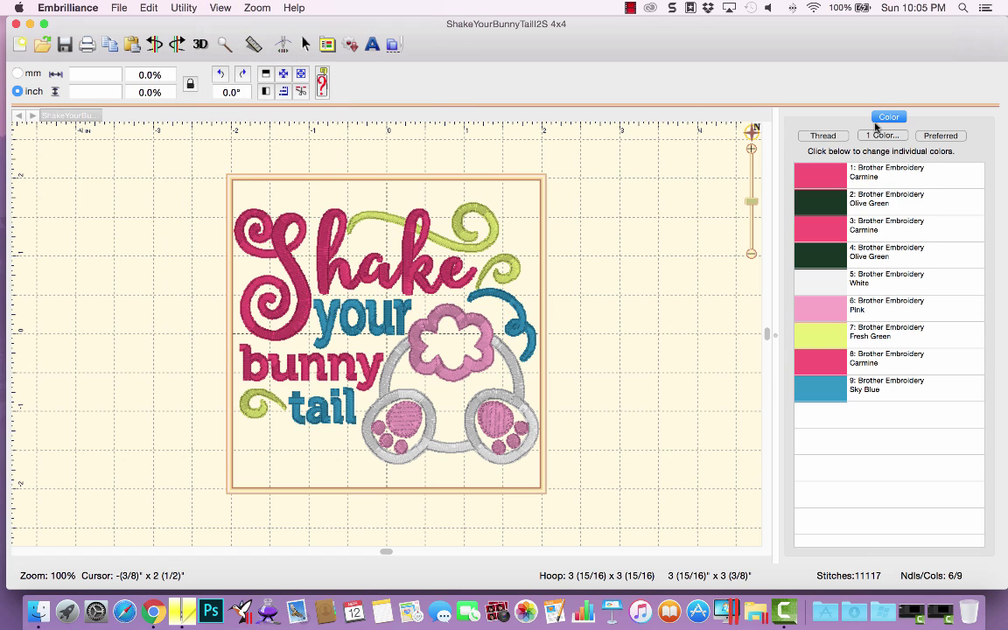
click(223, 8)
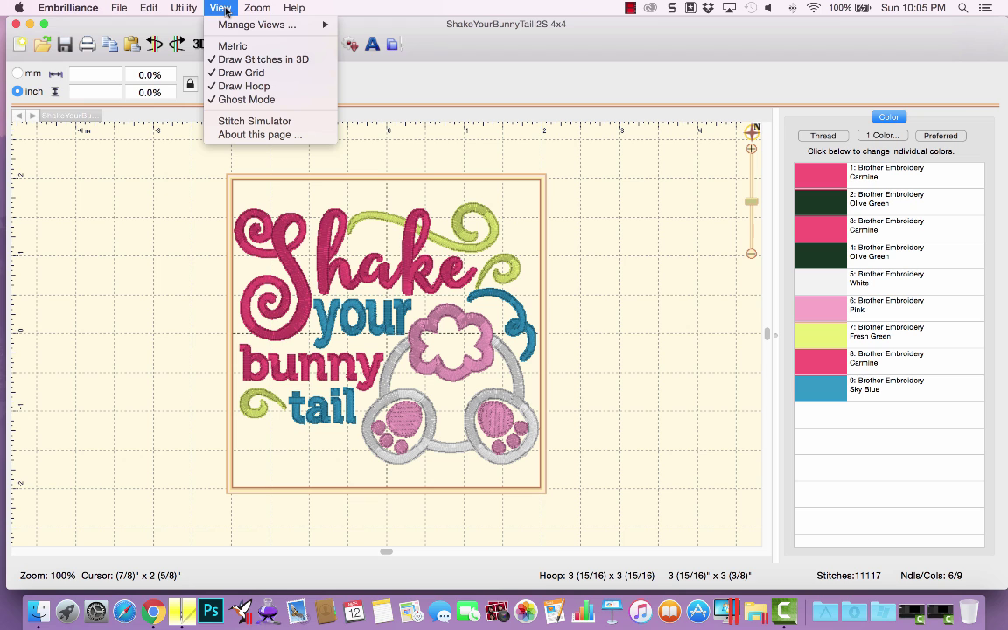
mouse_move(298, 24)
click(367, 65)
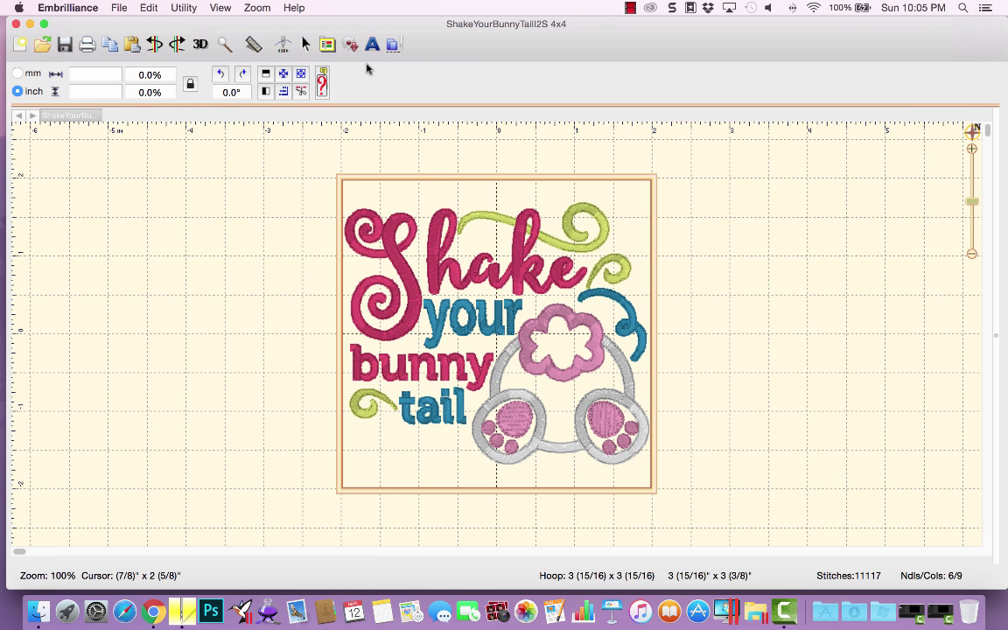
click(255, 8)
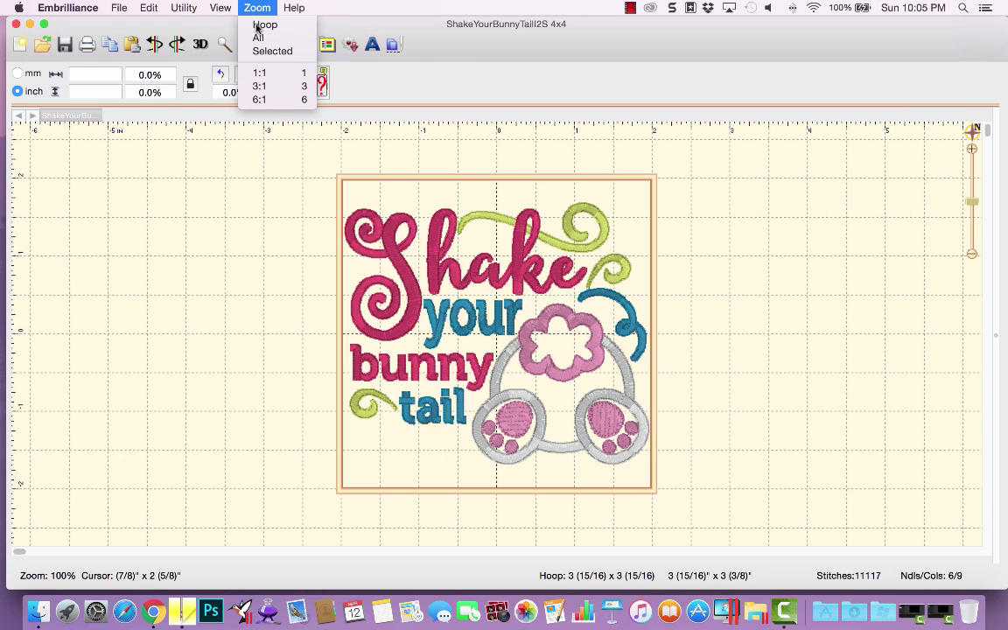
mouse_move(225, 29)
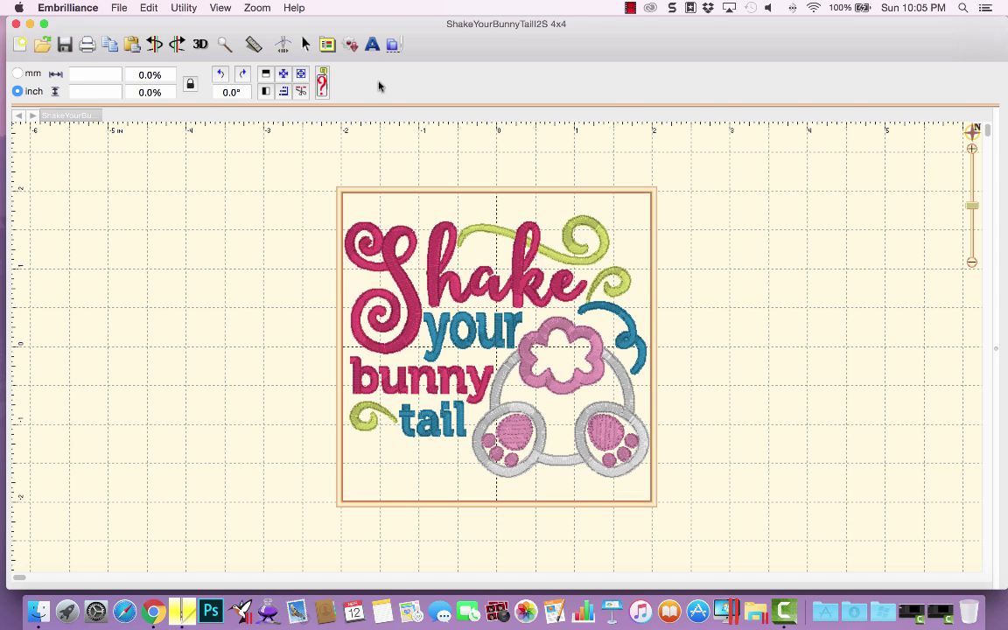
Reset the views to restore the default object, properties and status areas.
click(221, 9)
mouse_move(228, 25)
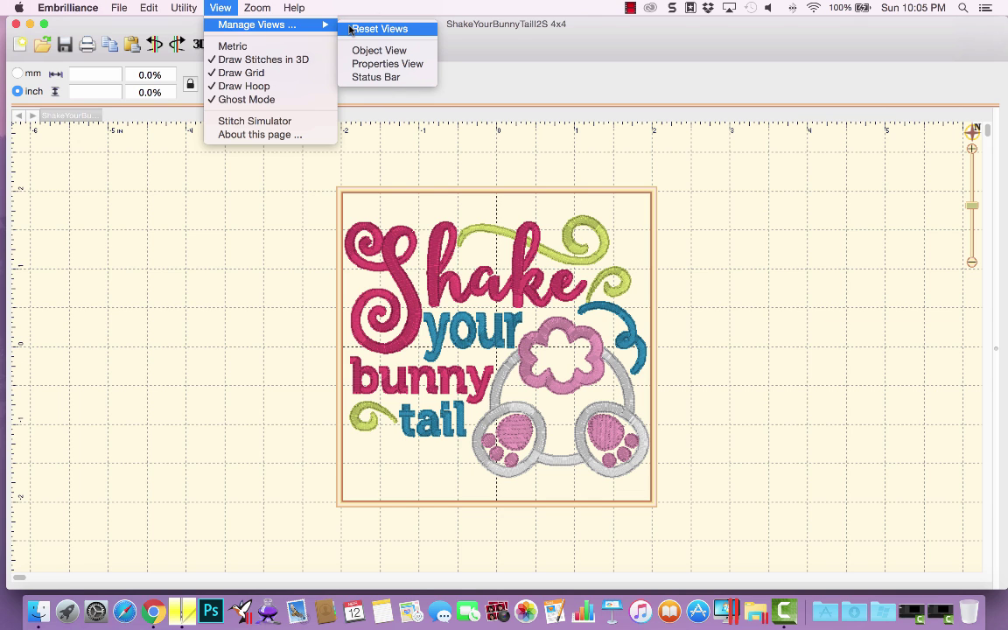
click(378, 29)
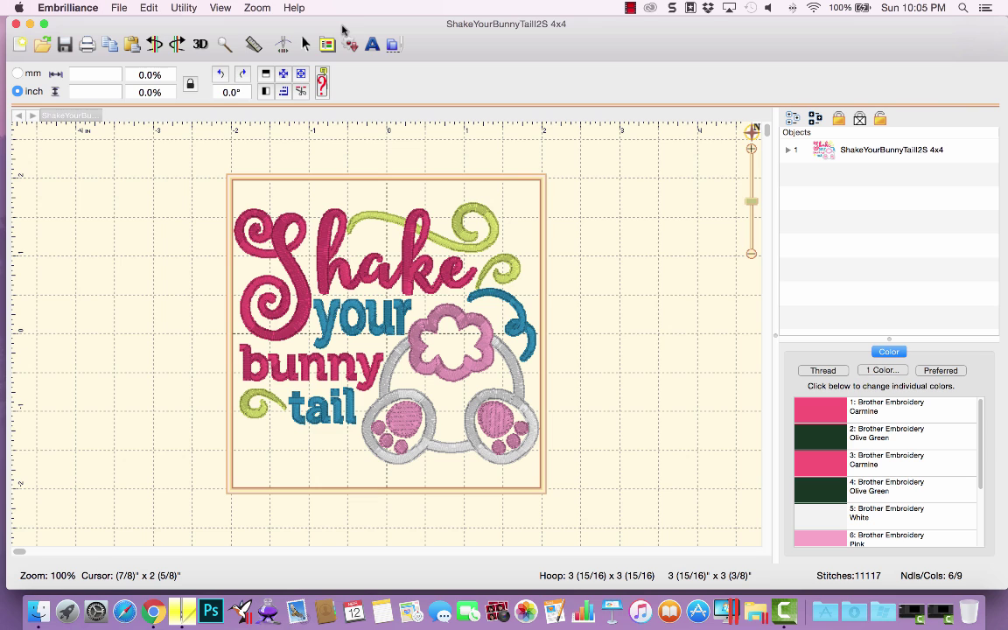
Turn off 3D stitch drawing and inspect the flat stitches of the lettering and bunny feet at 345% zoom.
click(220, 9)
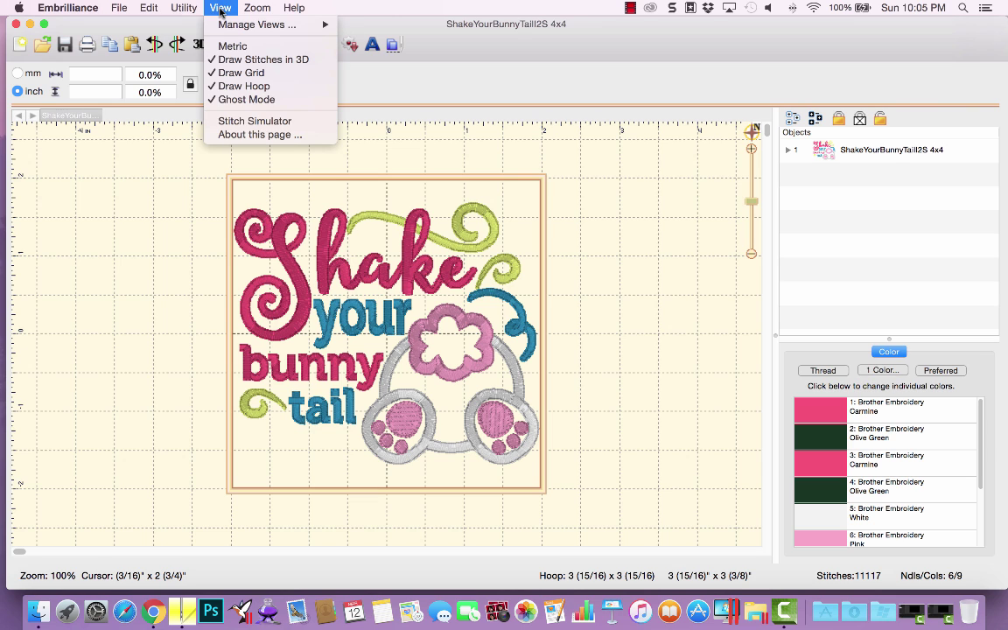
click(233, 59)
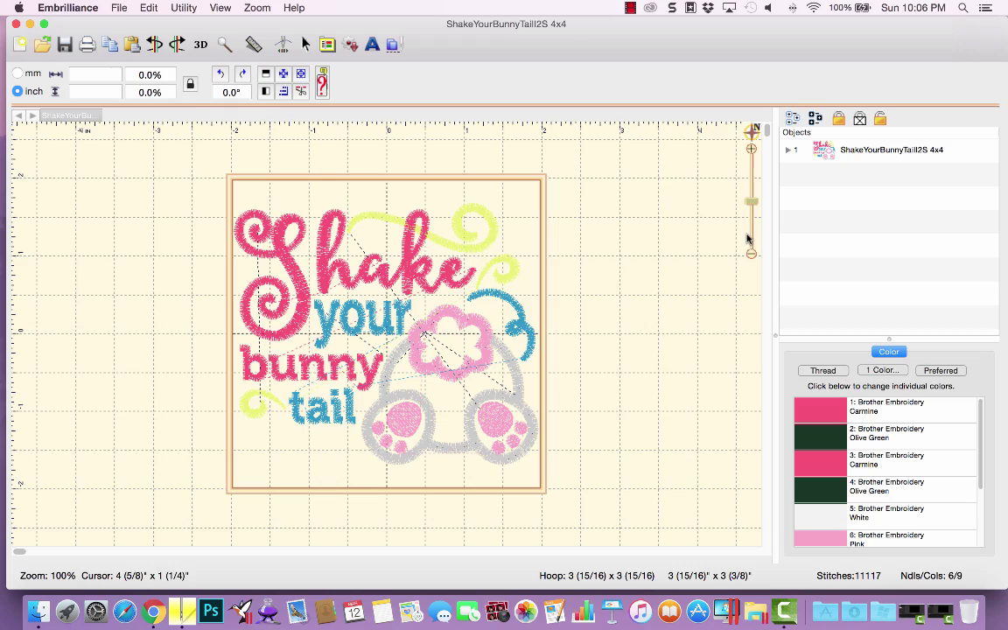
drag(749, 203, 750, 189)
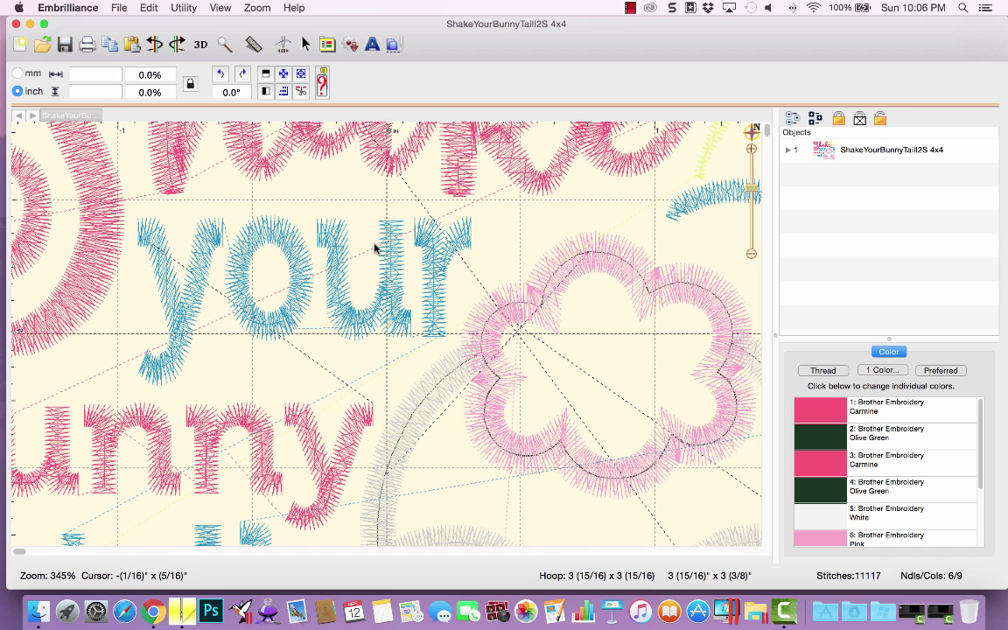
drag(767, 133, 749, 445)
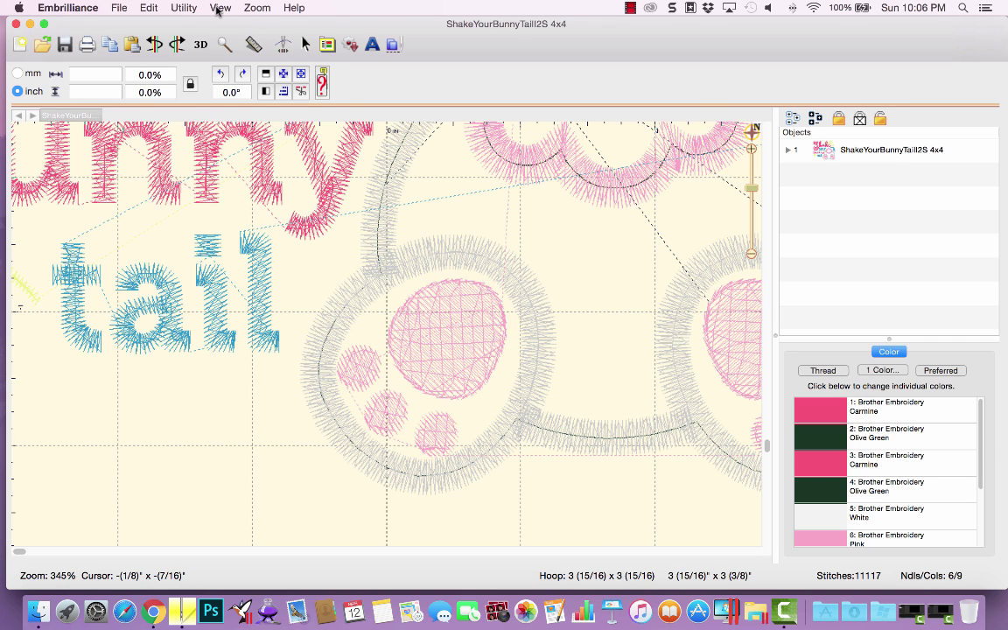
Turn 3D stitch drawing back on and bring the whole hoop into view at 1:1 zoom.
click(217, 8)
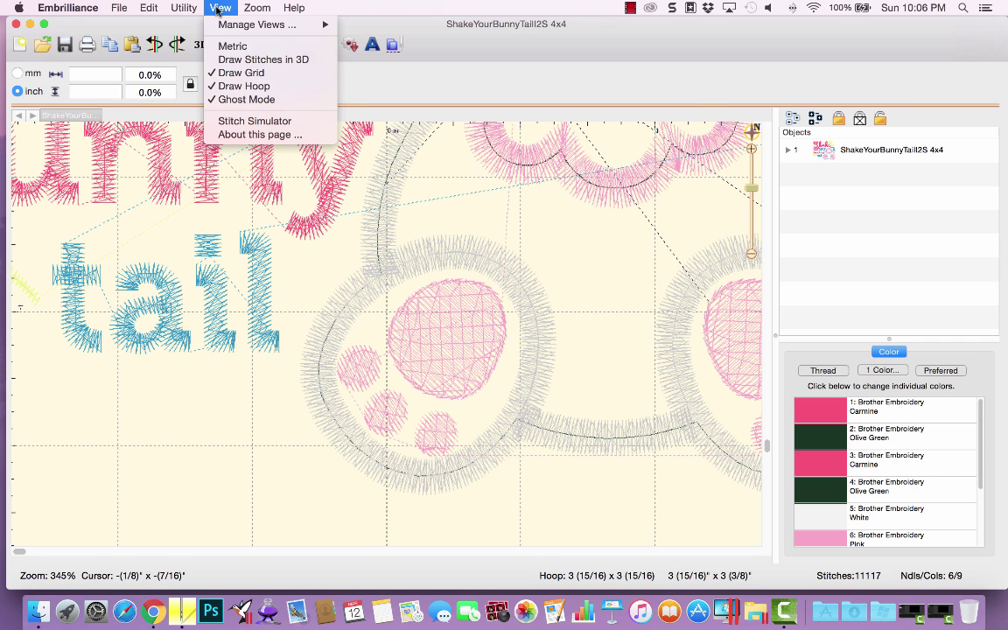
click(234, 60)
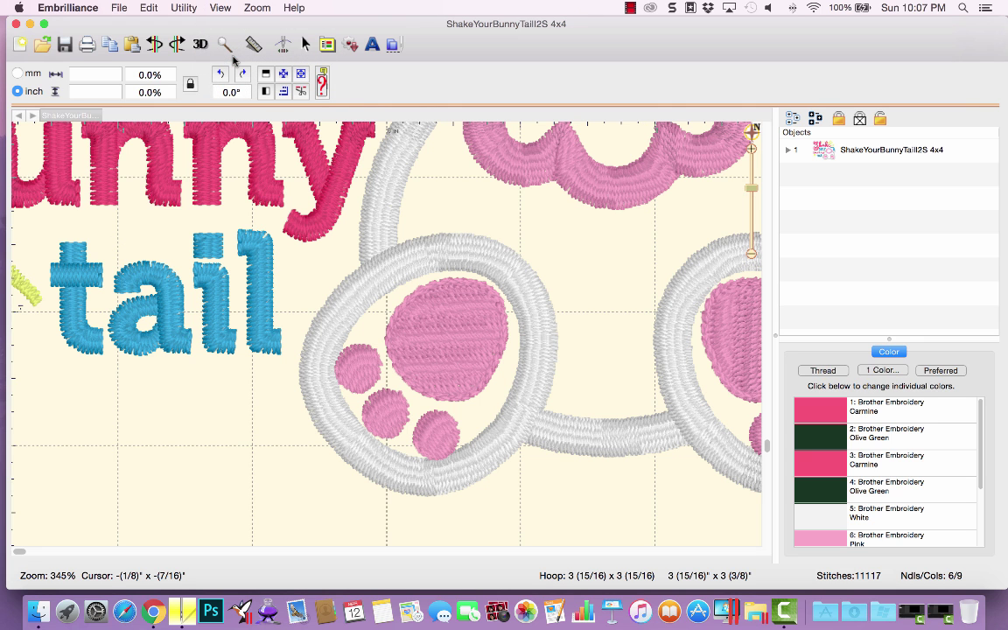
click(250, 8)
click(265, 72)
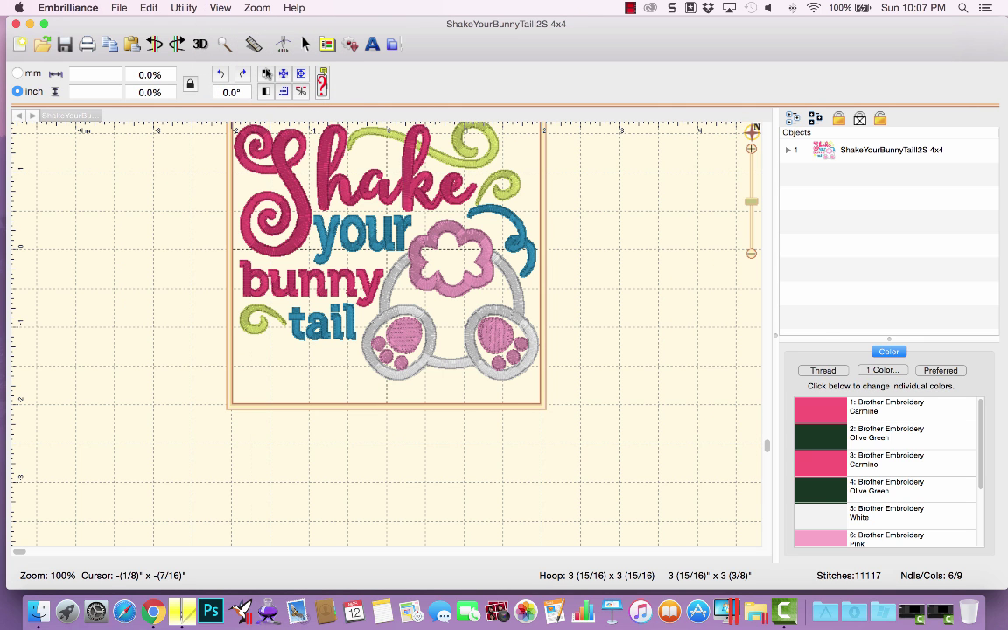
drag(767, 451, 767, 334)
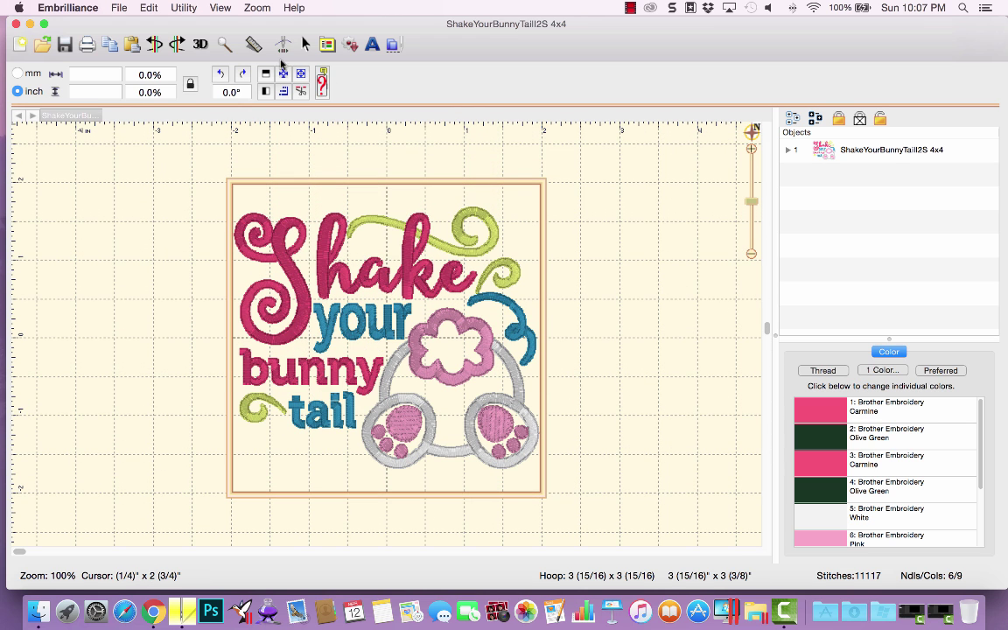
Hide the grid and the hoop on the design page, and turn the grid back on.
click(221, 9)
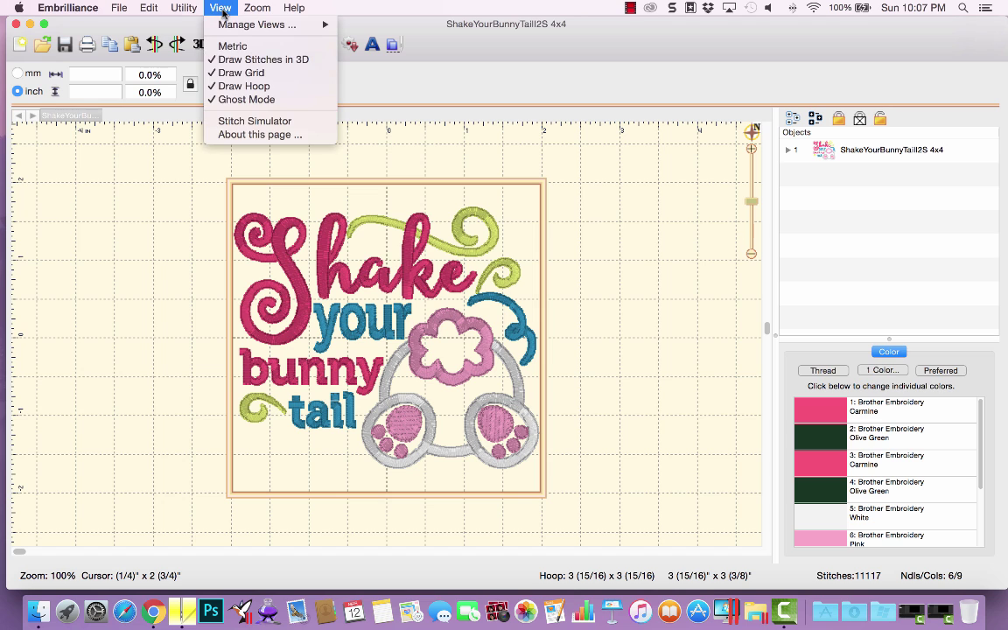
click(233, 73)
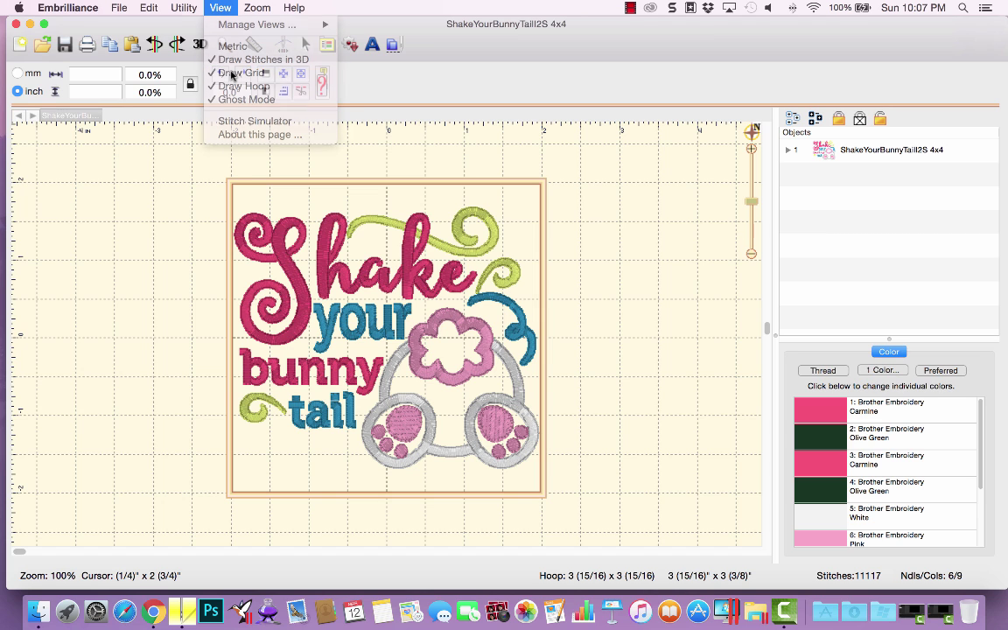
click(219, 9)
click(230, 85)
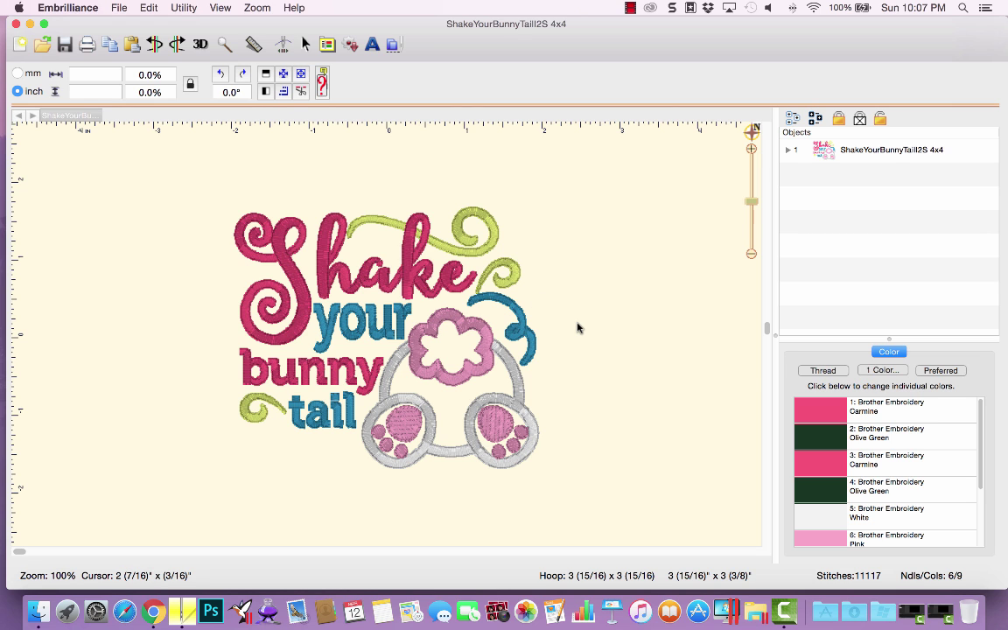
key(super+g)
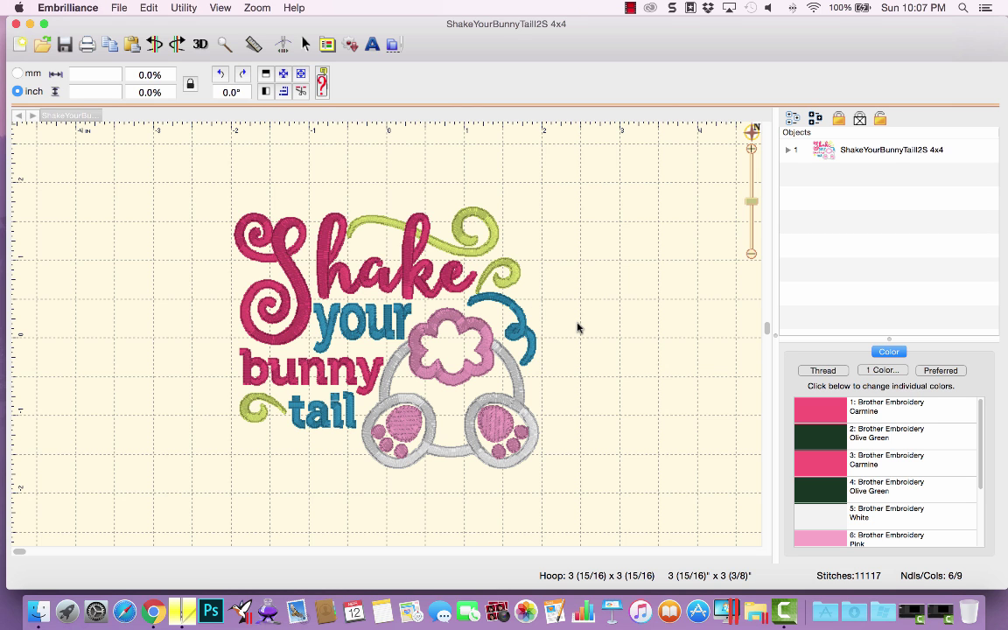
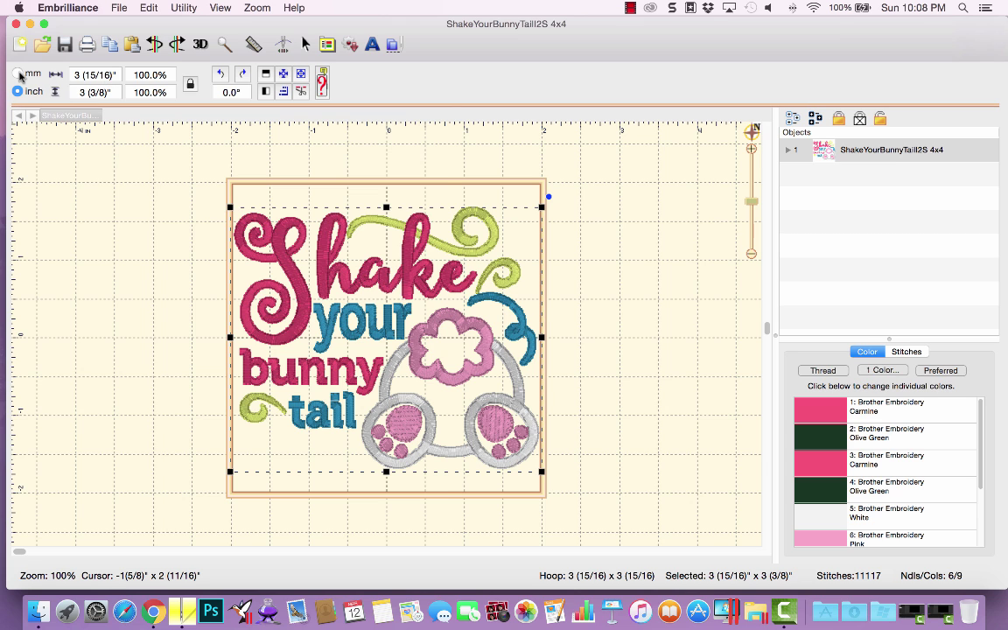
Switch the measurement units to millimetres, back to inches for comparison, and finally leave them on millimetres.
click(18, 74)
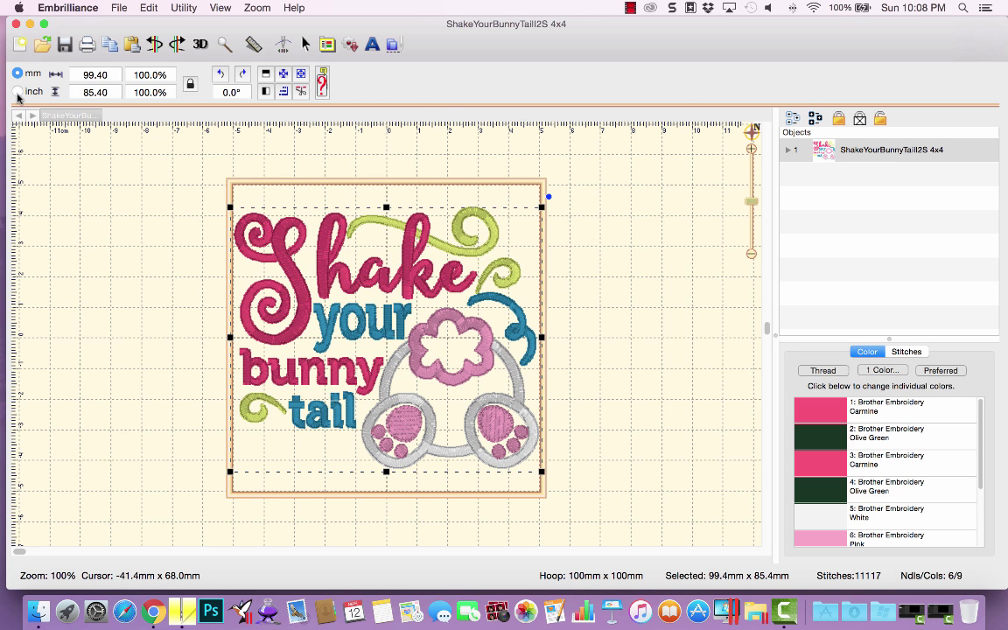
click(18, 91)
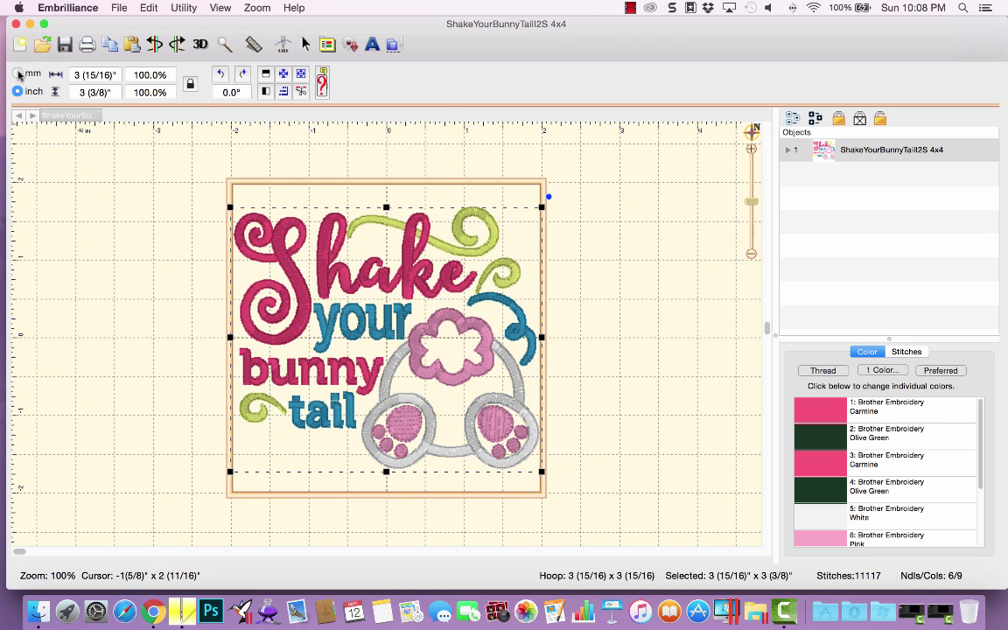
click(17, 74)
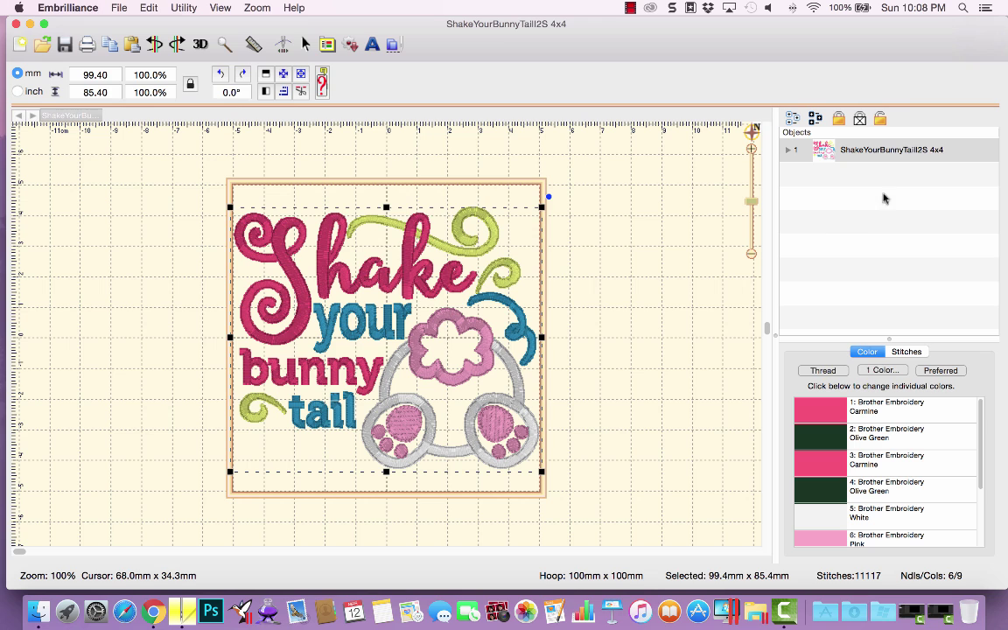
Expand the ShakeYourBunnyTail design in the object list and look through its individual thread color segments.
click(811, 152)
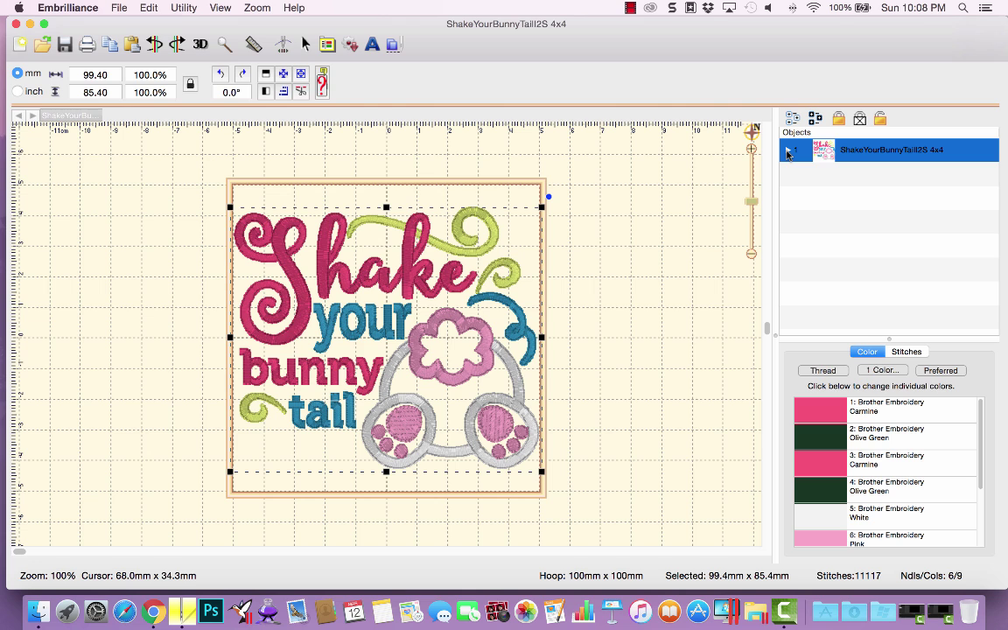
click(789, 152)
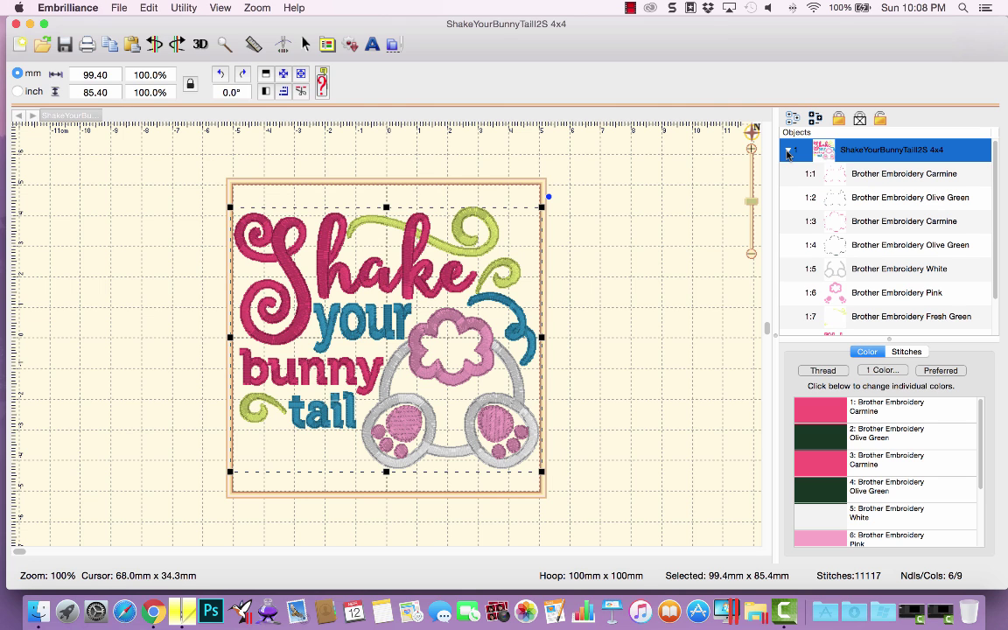
scroll(994, 199, down, 2)
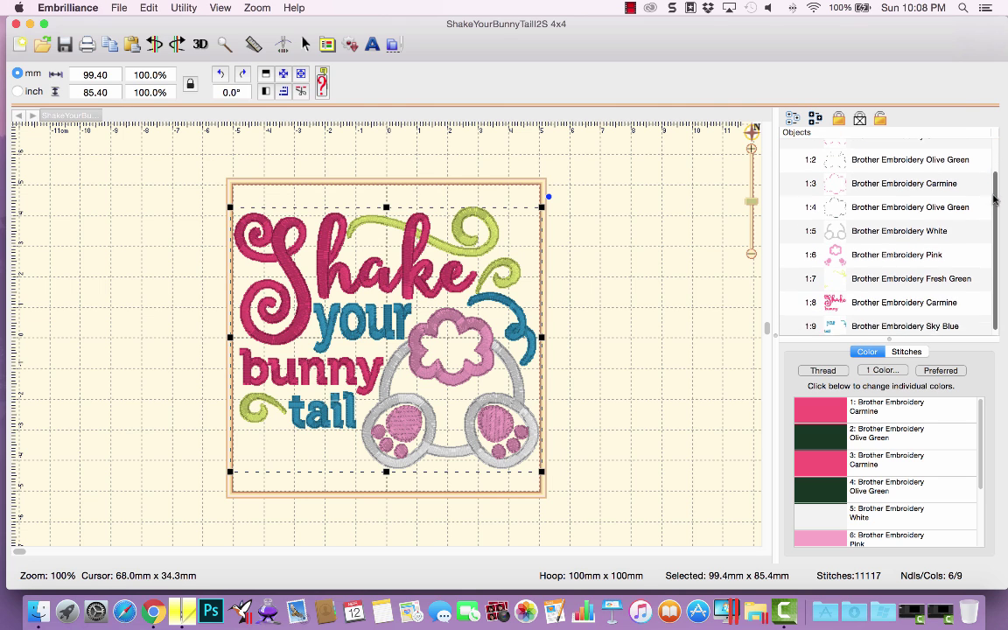
drag(994, 201, 993, 138)
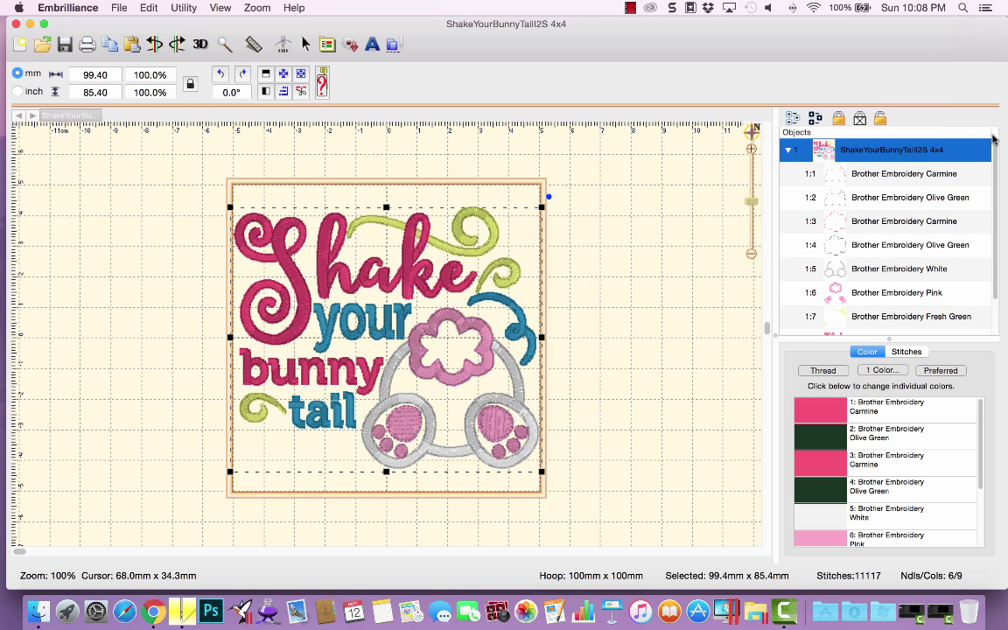
Select the first Carmine segment (1:1) of the design and turn on Ghost Mode to fade the other colors.
click(899, 175)
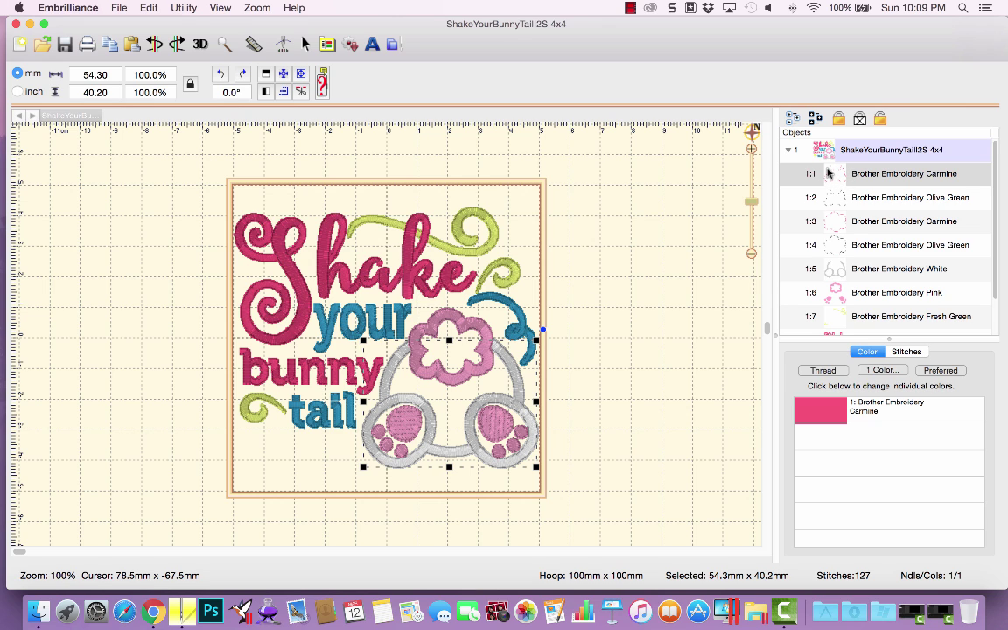
click(220, 8)
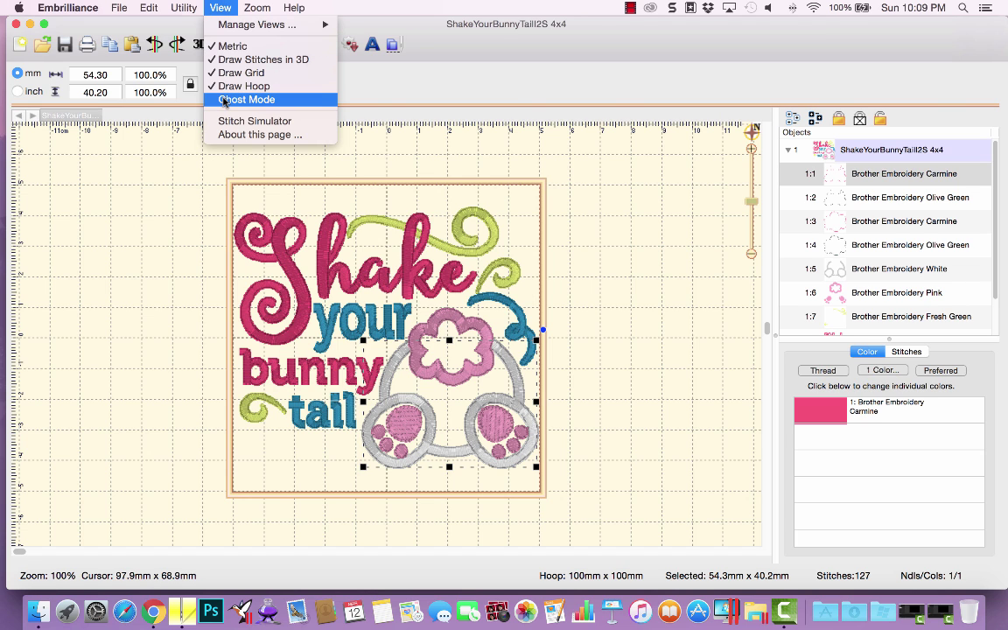
click(224, 100)
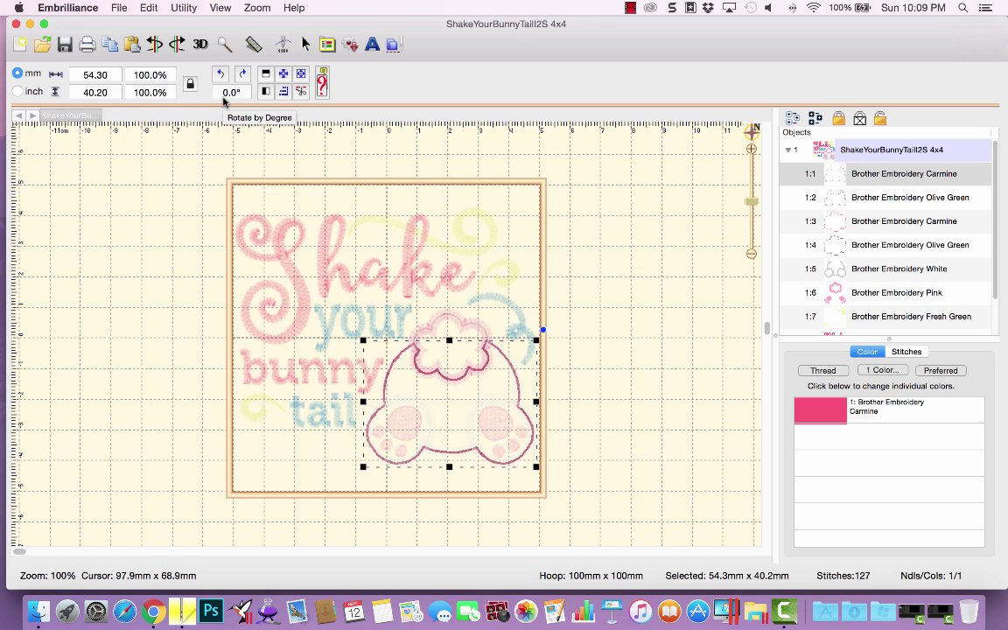
Go through the color segments from 1:1 Carmine to 1:9 Sky Blue to examine each one isolated in Ghost Mode.
click(871, 177)
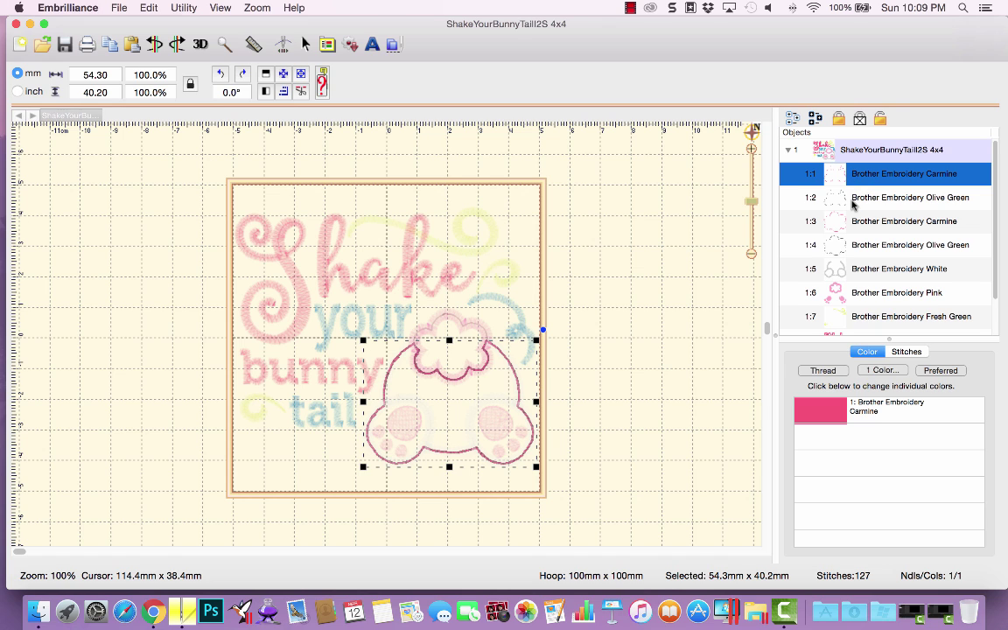
click(853, 203)
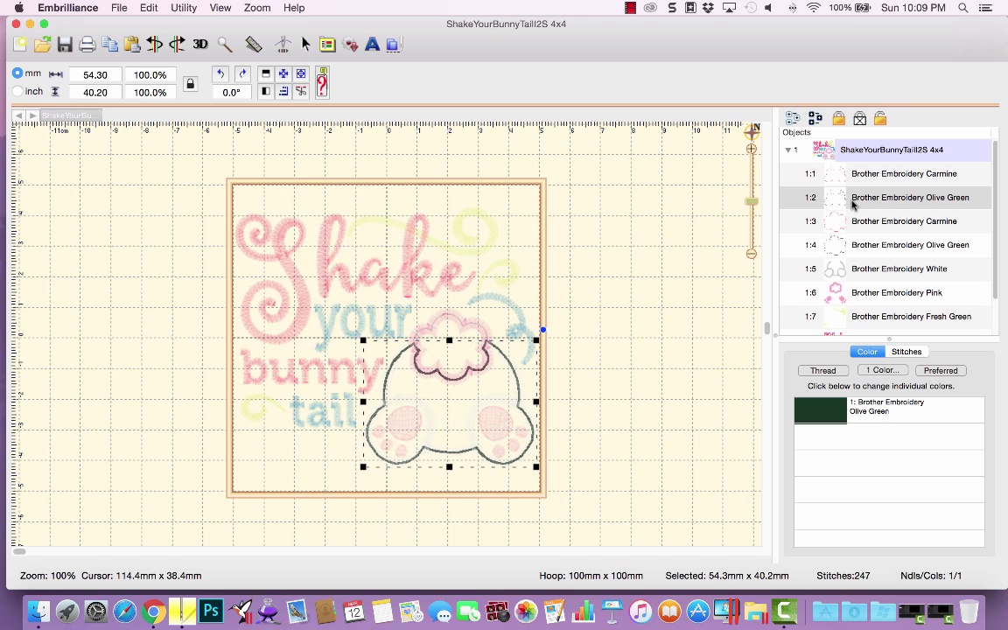
click(854, 223)
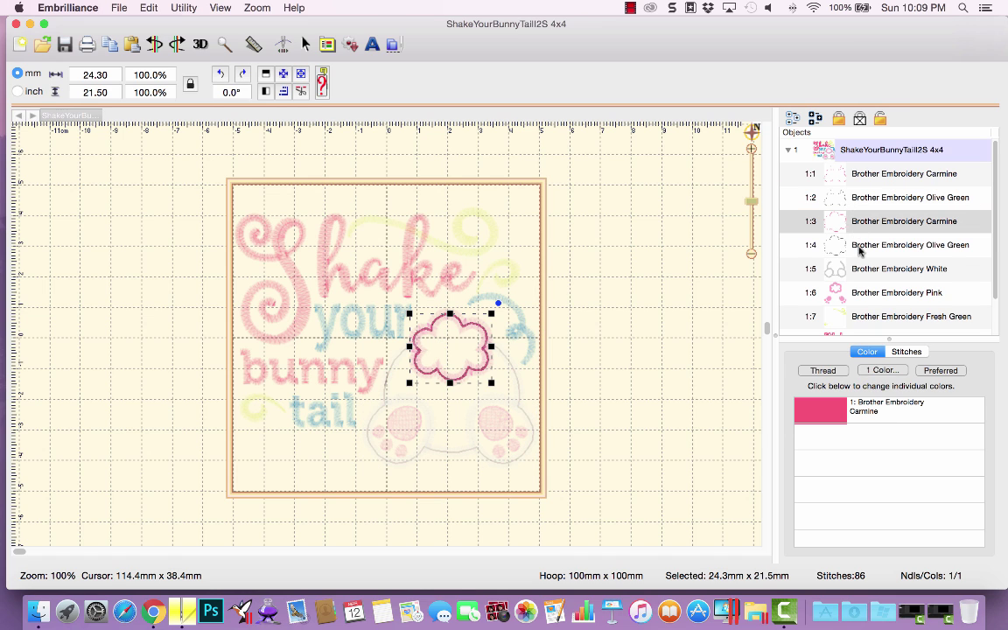
click(857, 246)
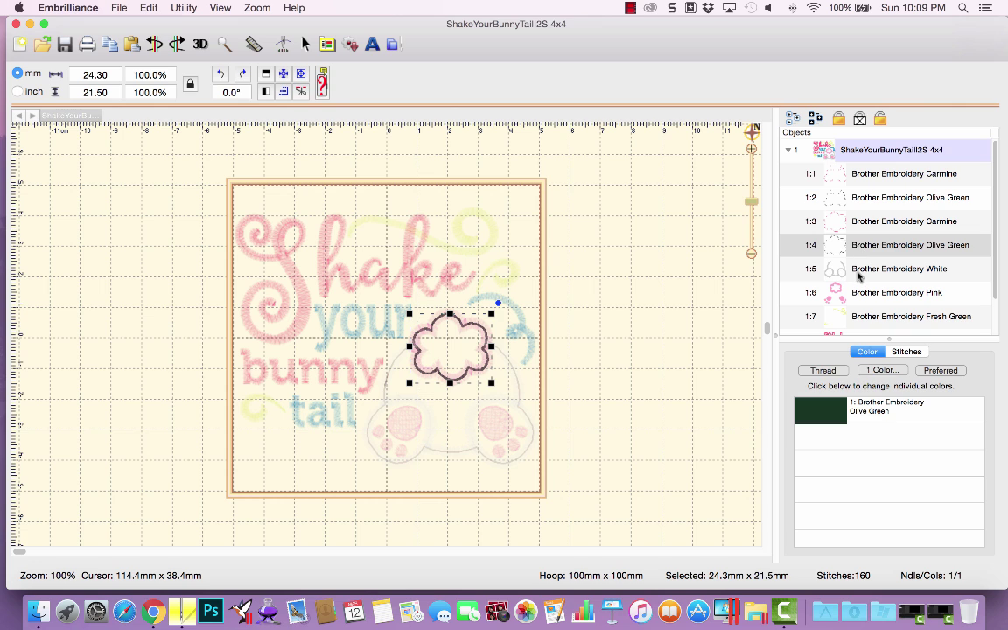
click(857, 269)
click(858, 296)
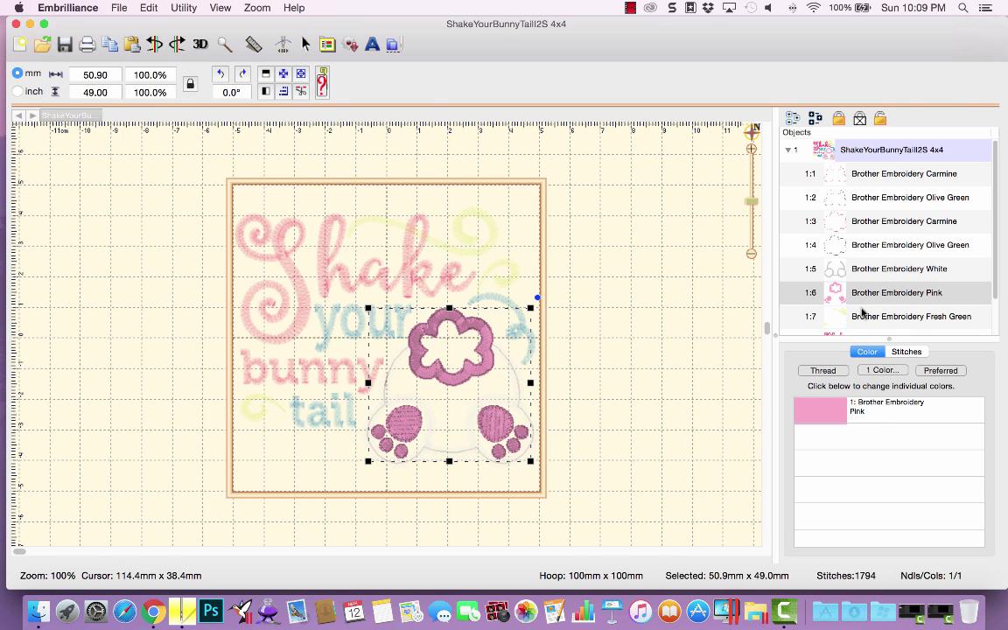
click(861, 317)
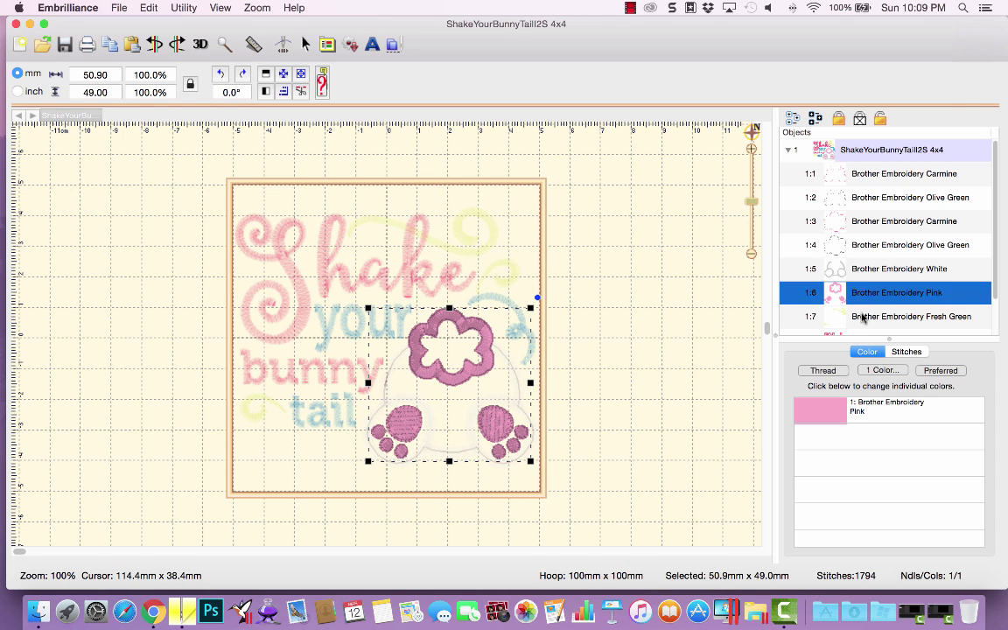
key(Down)
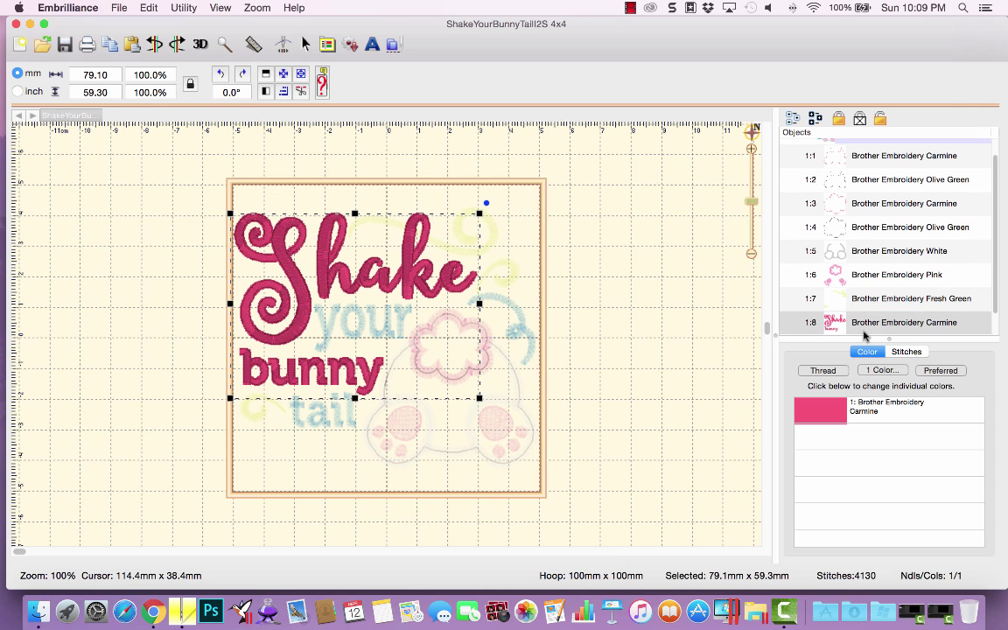
scroll(997, 181, down, 1)
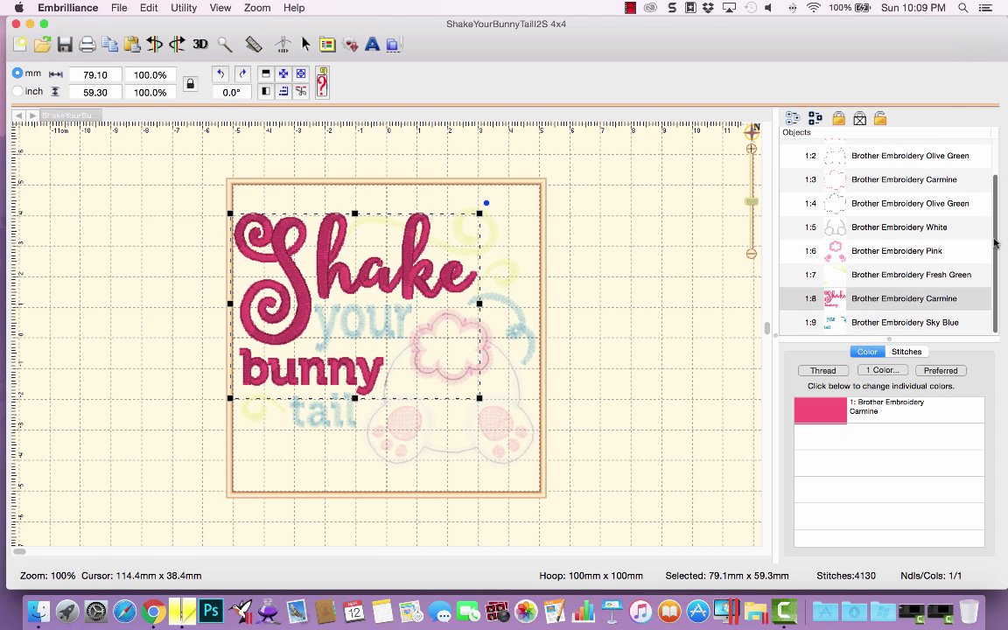
click(853, 324)
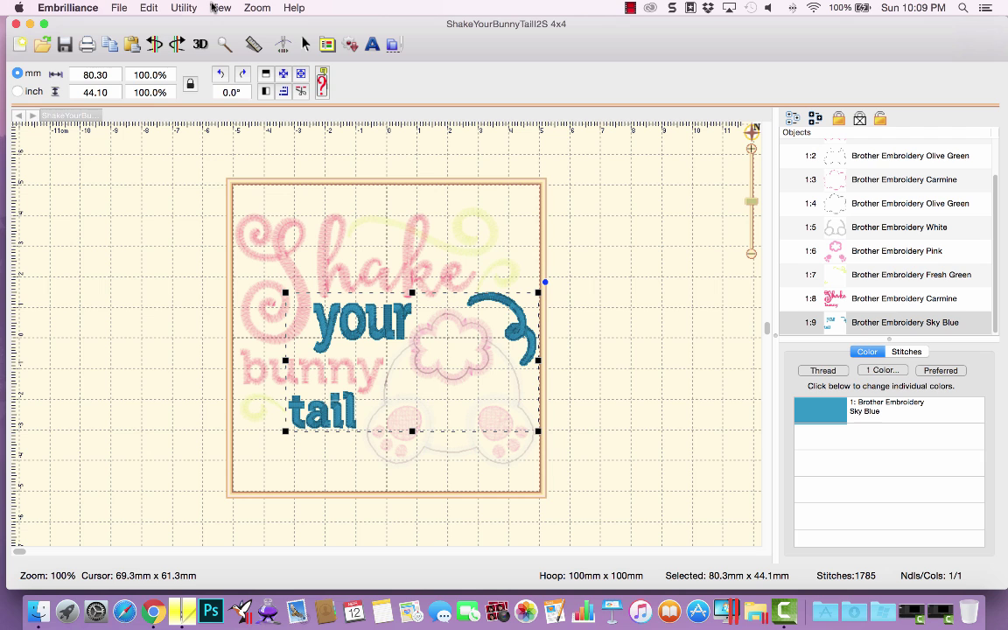
scroll(893, 249, up, 3)
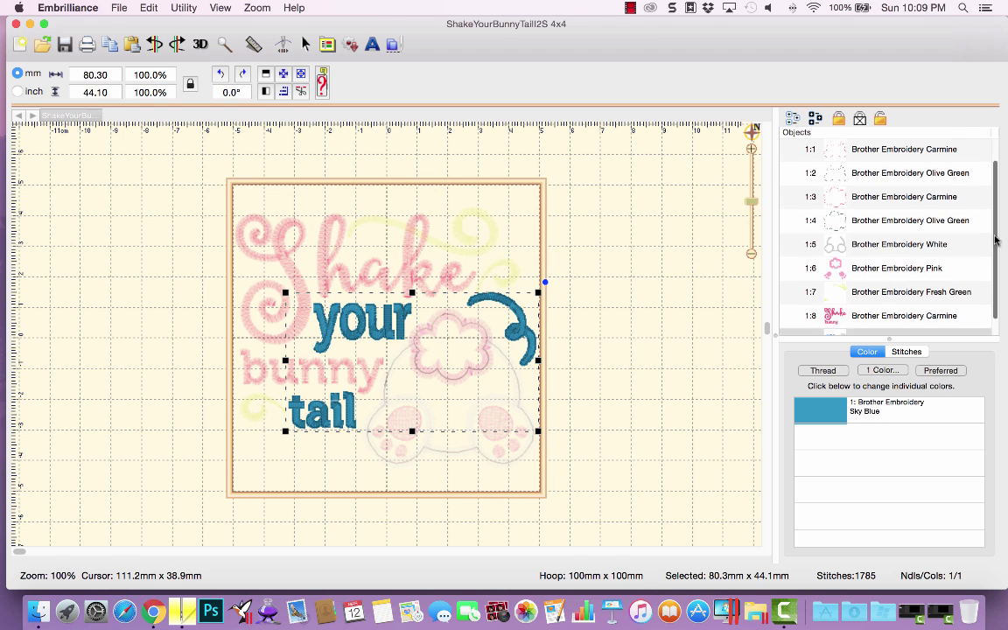
Raise the Ghost Mode Intensity in the preferences and preview it with the 1:5 White segment selected.
click(332, 47)
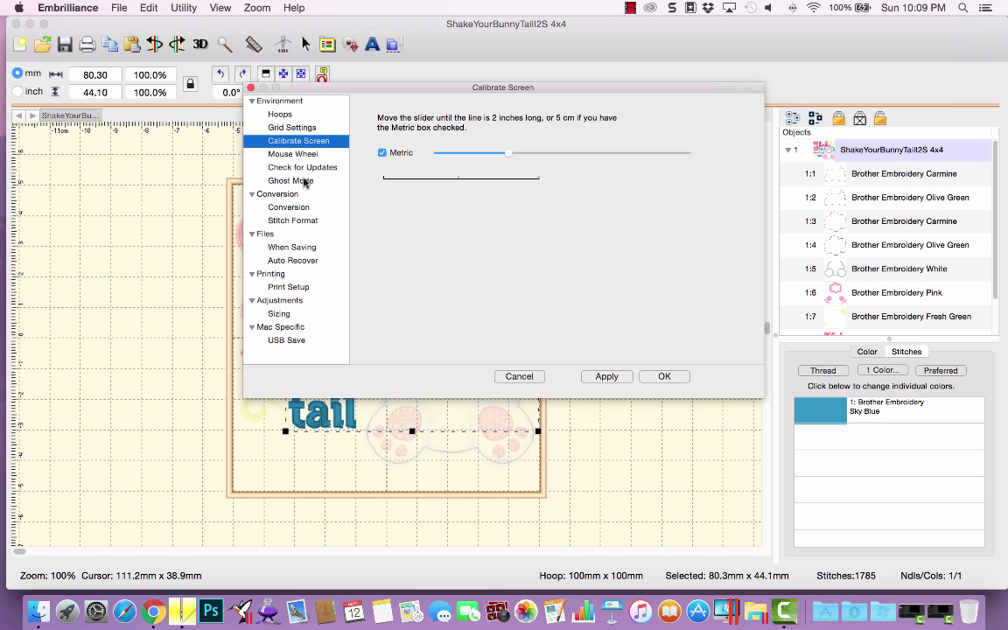
click(280, 179)
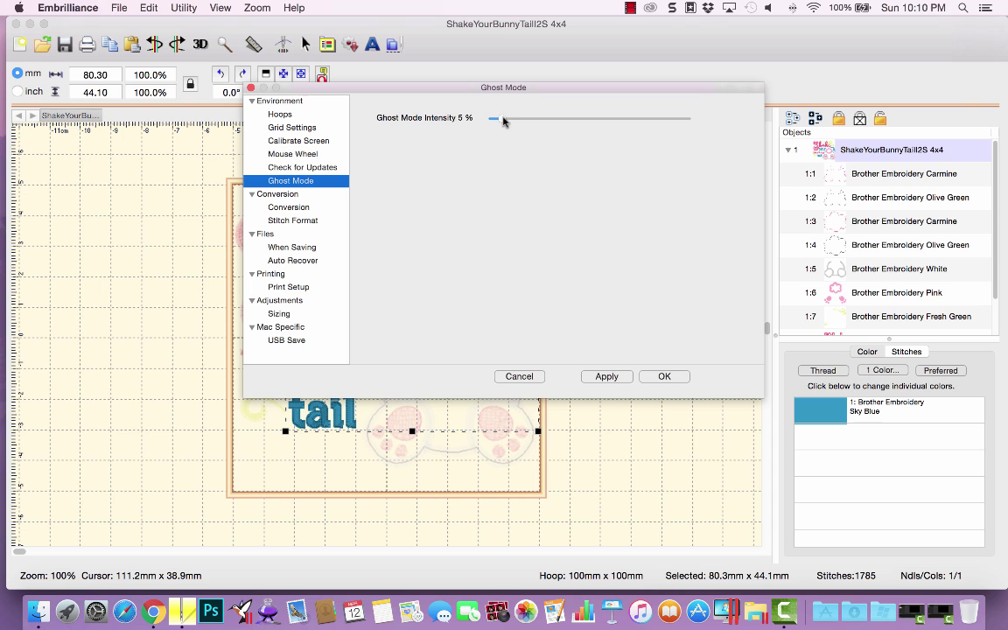
drag(504, 121, 562, 122)
click(658, 377)
click(652, 379)
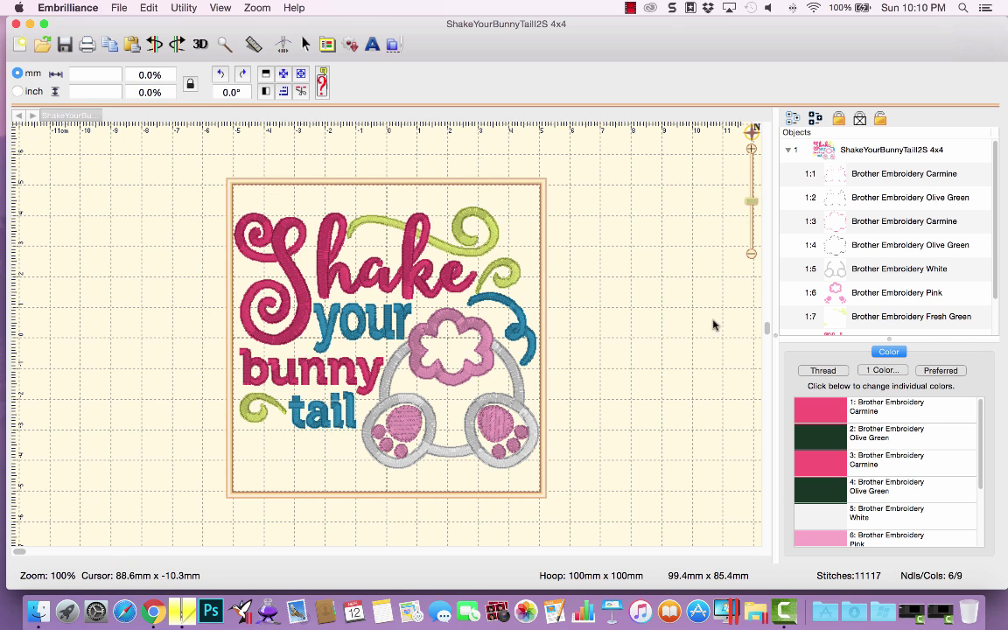
click(868, 272)
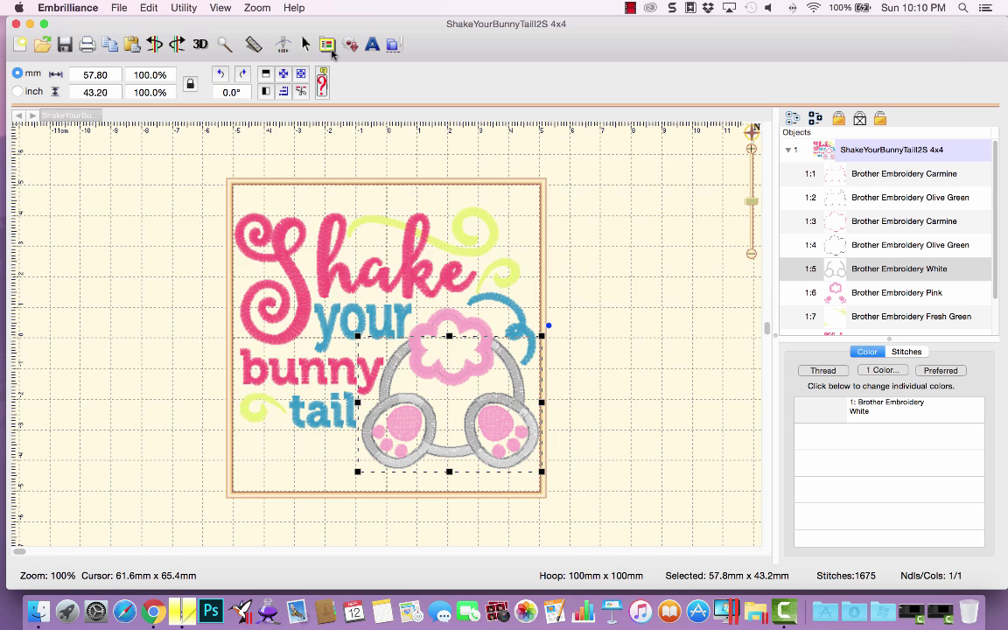
Set the Ghost Mode Intensity to 5% in the preferences and apply it.
key(super+comma)
drag(559, 120, 502, 123)
click(609, 376)
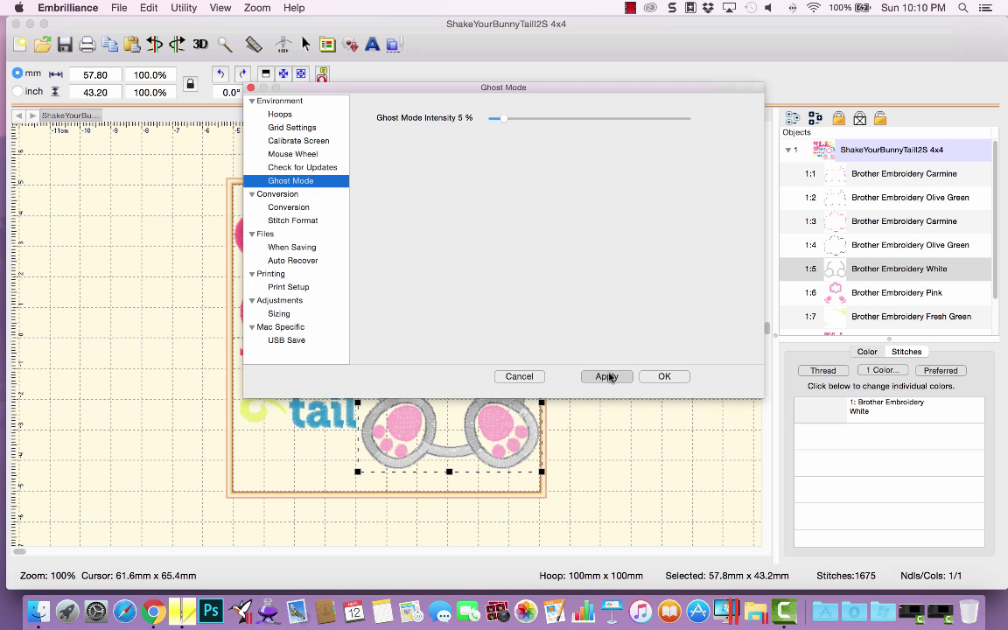
click(679, 378)
click(680, 381)
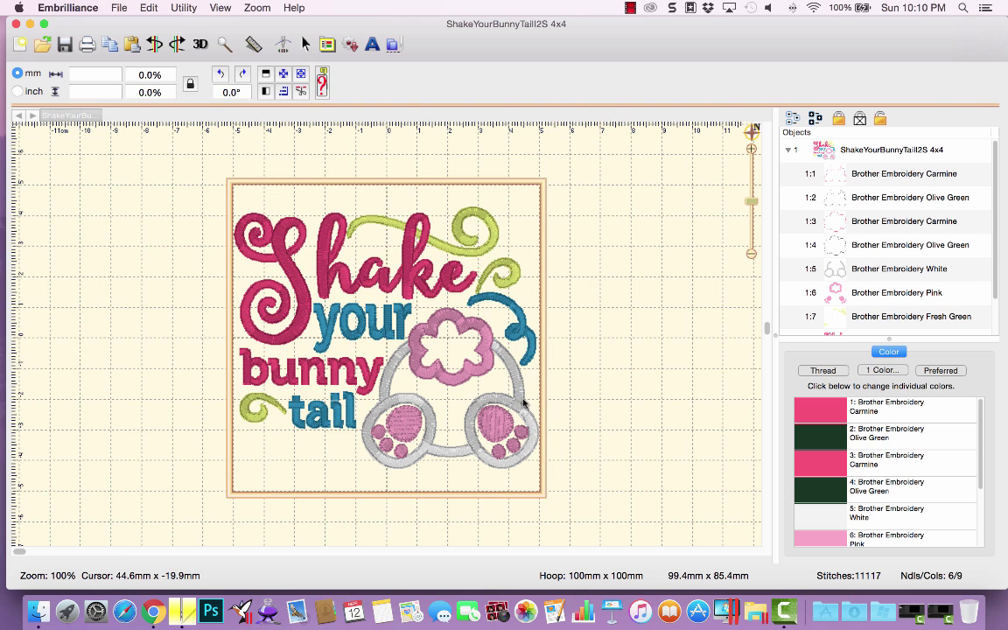
Examine the color segments from 1:1 Carmine to 1:7 Fresh Green one by one in Ghost Mode, and deselect everything.
click(898, 173)
click(895, 197)
click(899, 221)
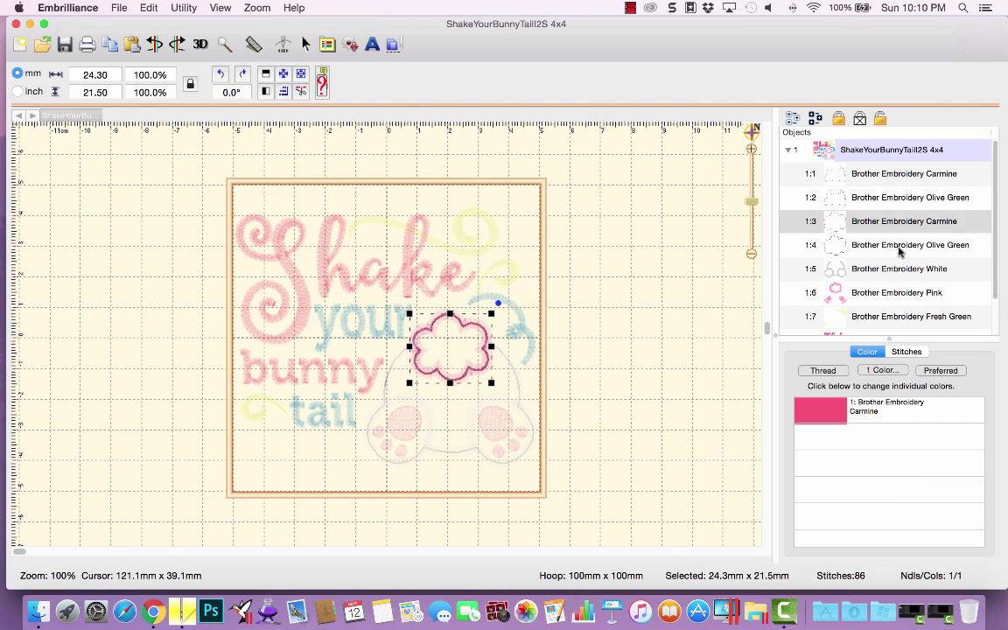
click(901, 245)
click(901, 268)
click(903, 293)
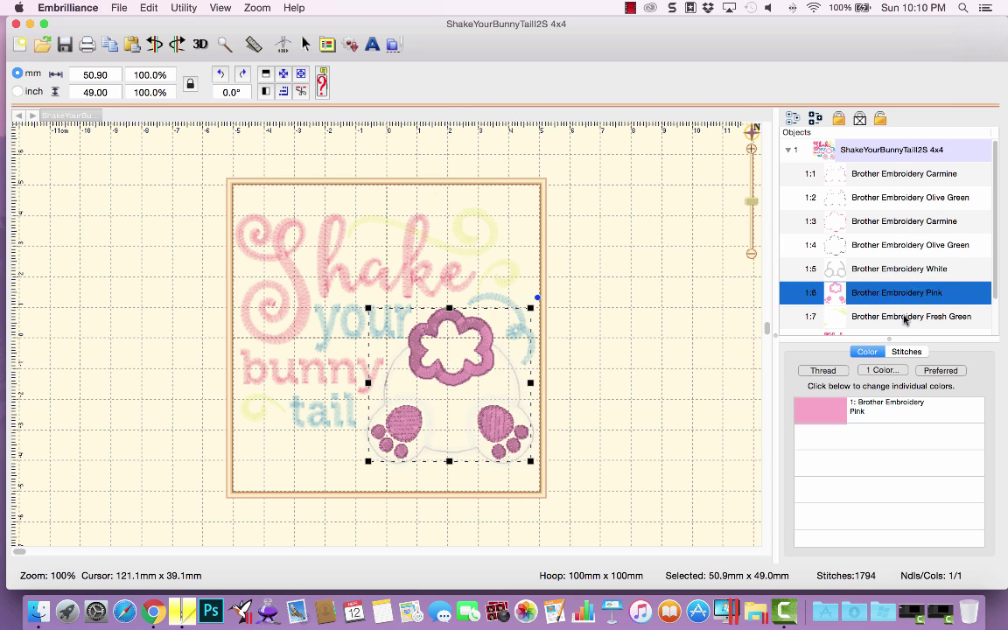
click(908, 317)
scroll(994, 254, down, 2)
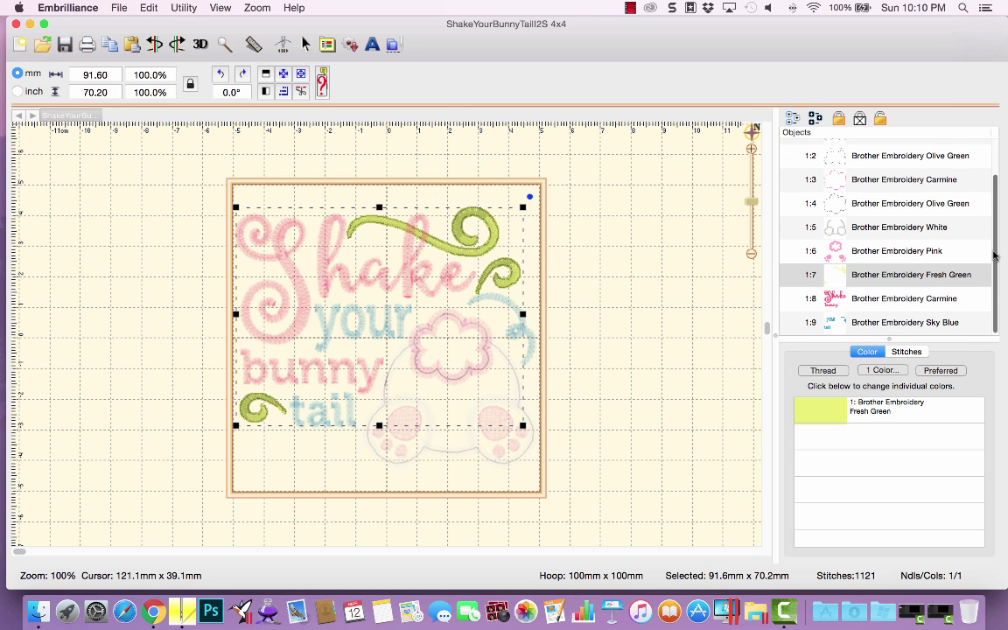
click(630, 225)
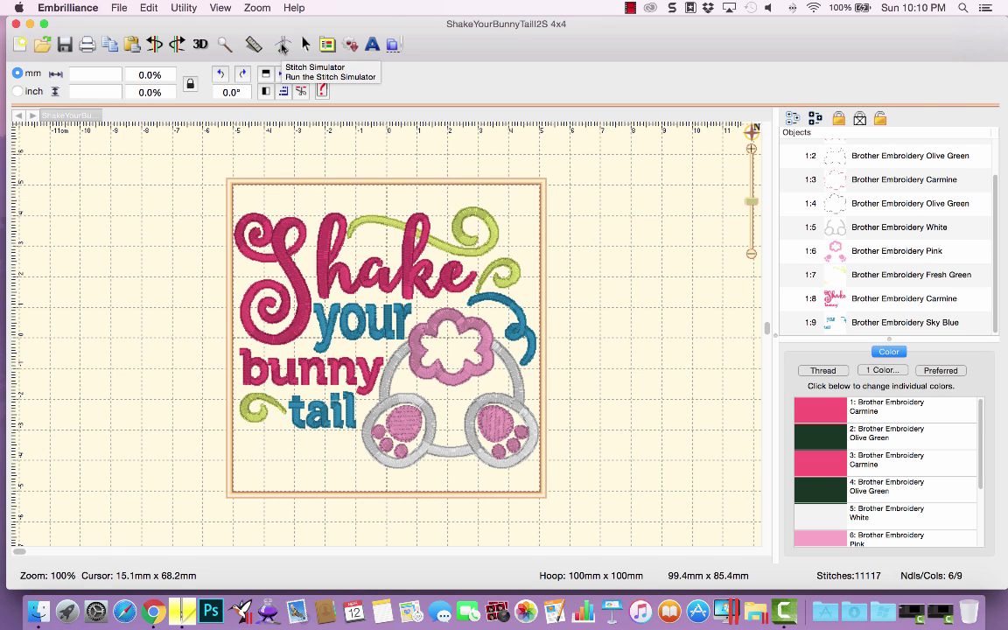
Run the Stitch Simulator on the design, try faster and slower playback speeds, and pause during the white outline stitching.
click(283, 44)
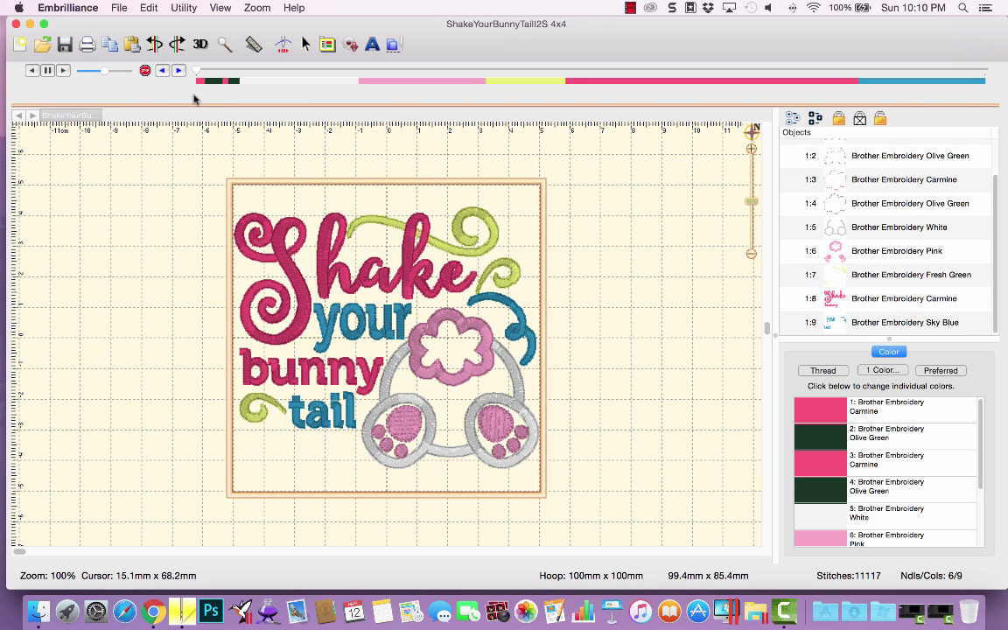
click(62, 70)
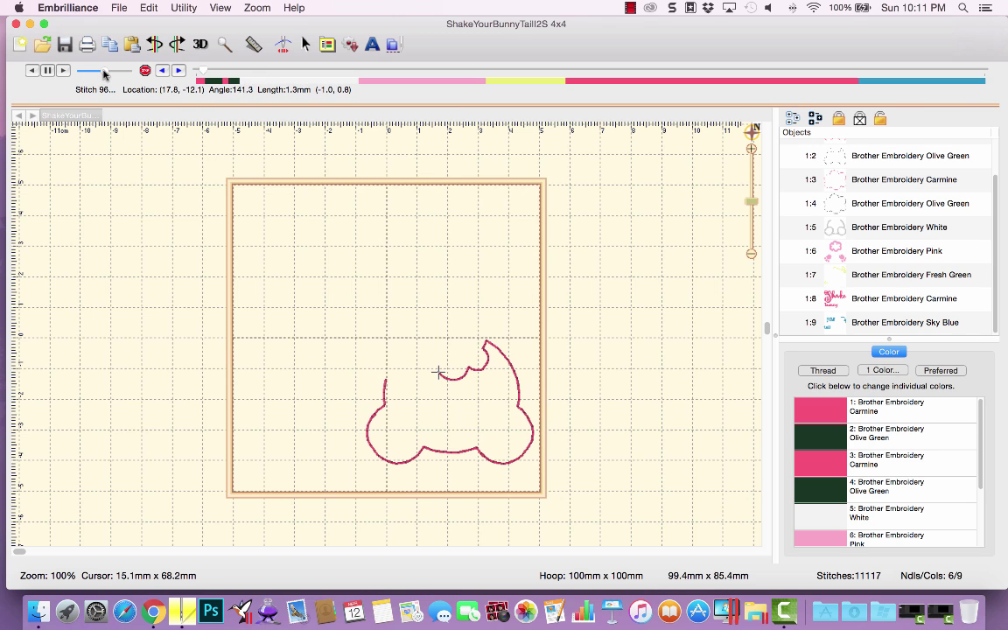
drag(104, 71, 109, 71)
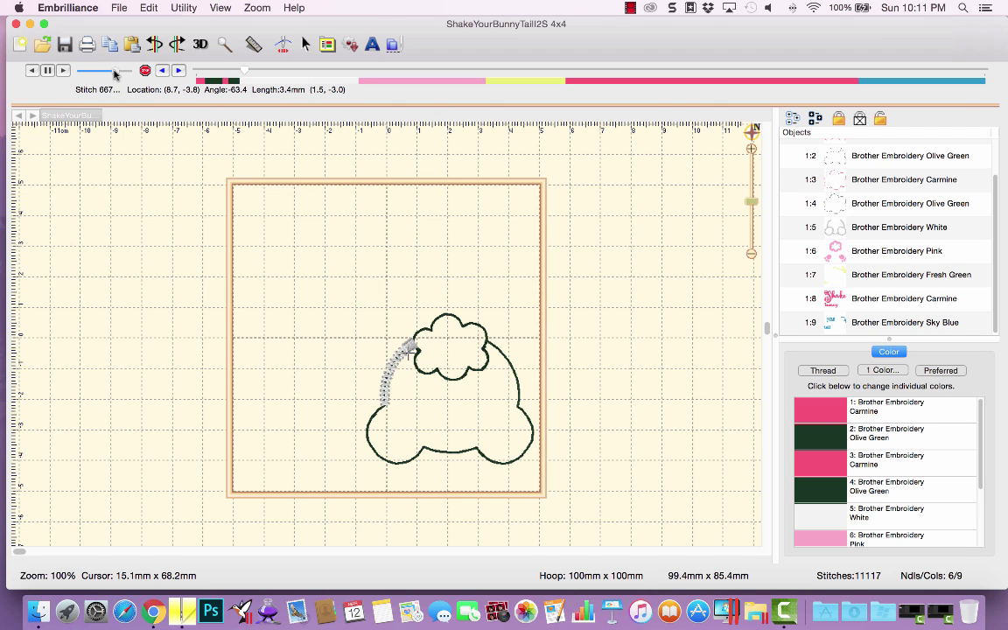
drag(114, 73, 88, 76)
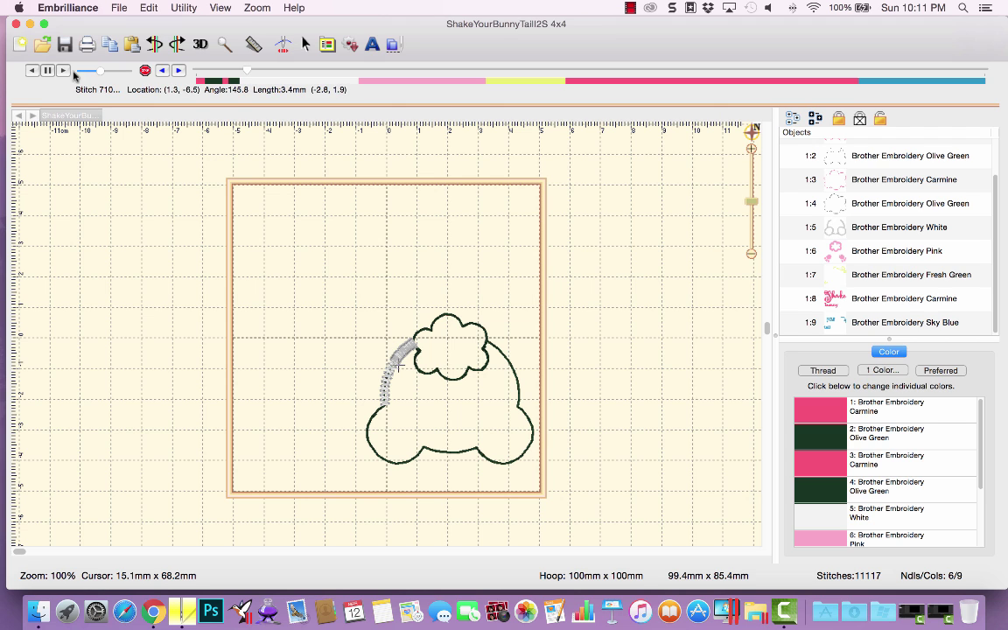
click(48, 70)
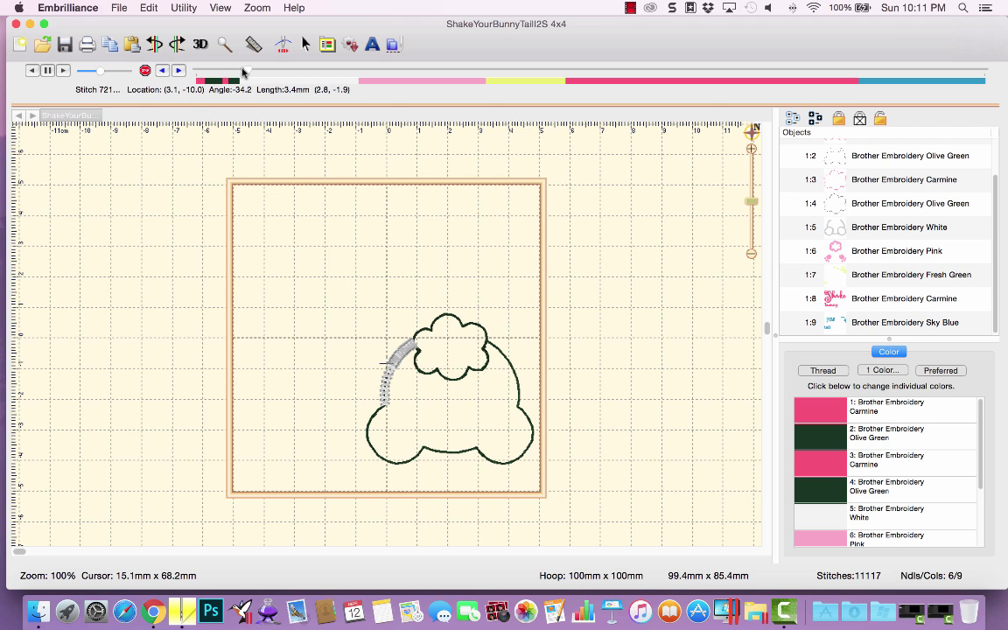
Scrub the stitch simulation ahead to the Fresh Green swirls and on to the beginning of the final Sky Blue segment.
drag(248, 72, 537, 94)
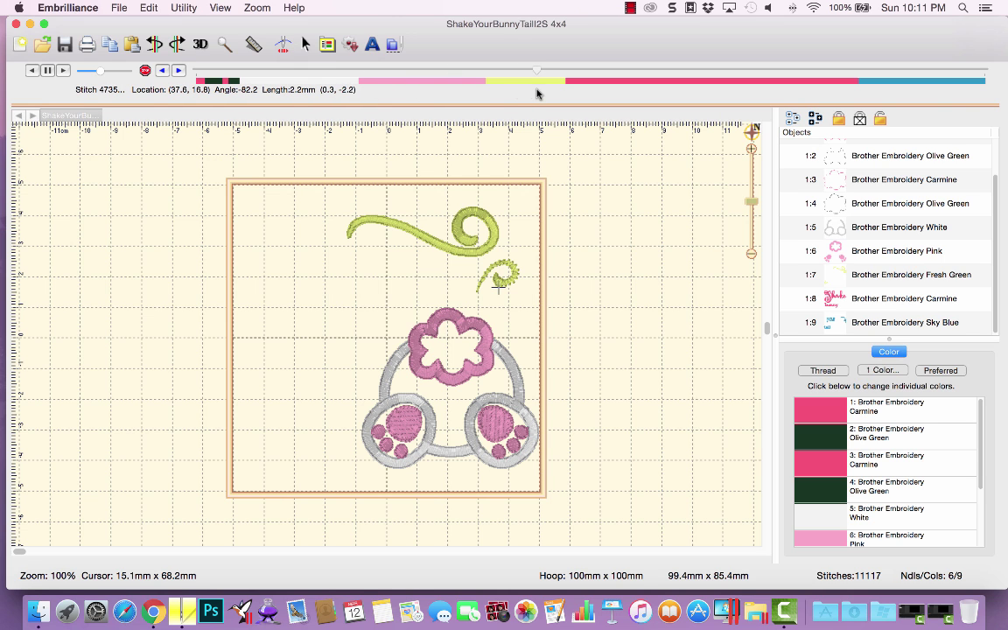
click(869, 71)
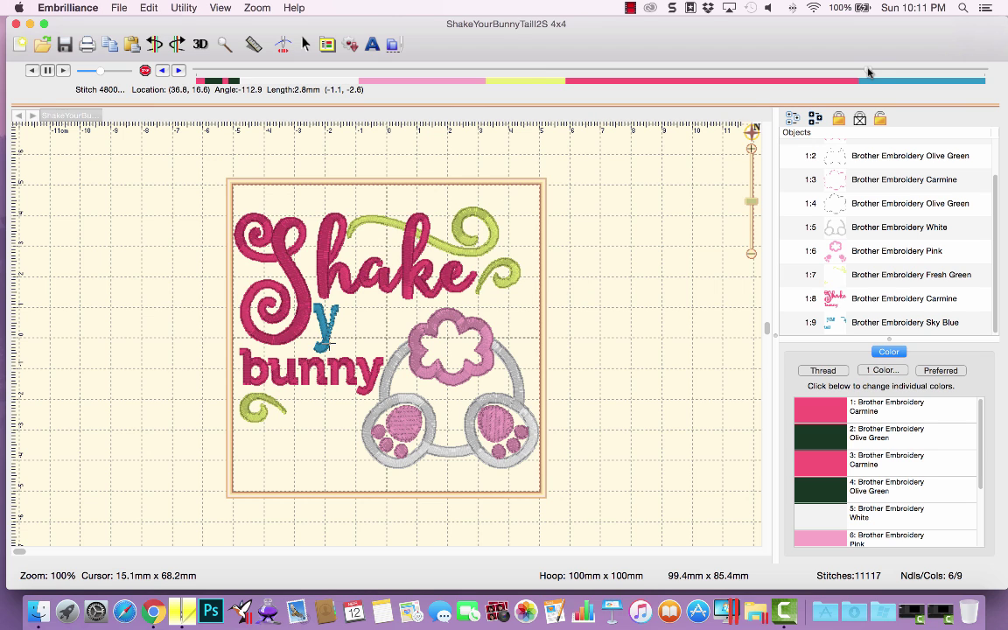
mouse_move(869, 71)
mouse_down()
mouse_move(880, 72)
mouse_move(861, 75)
mouse_up()
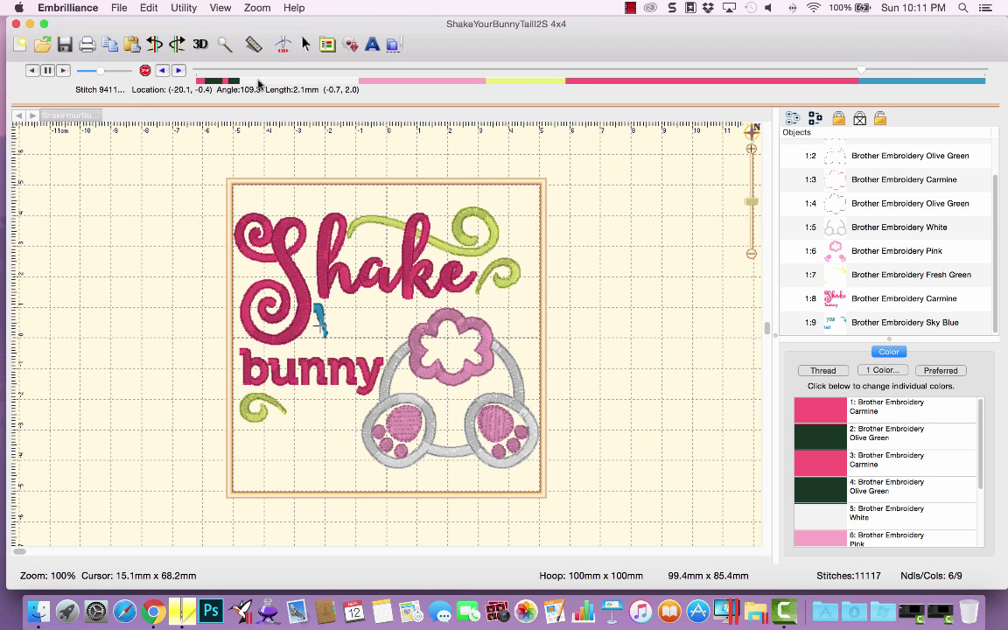
Step through individual stitches at the beginning of the Sky Blue segment, mostly backward, and exit the Stitch Simulator.
click(162, 70)
click(162, 70)
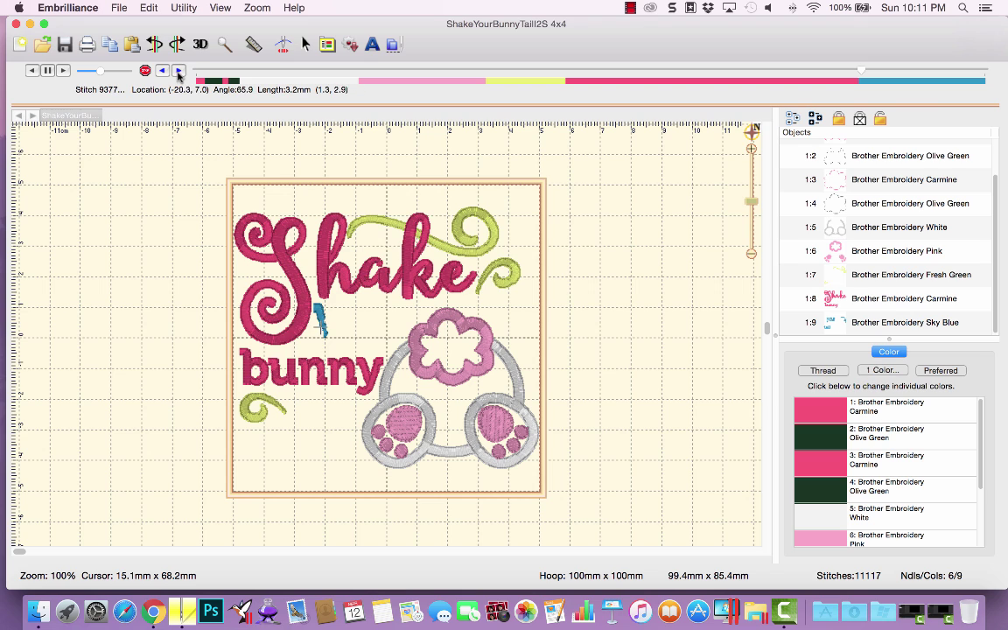
click(161, 70)
click(163, 70)
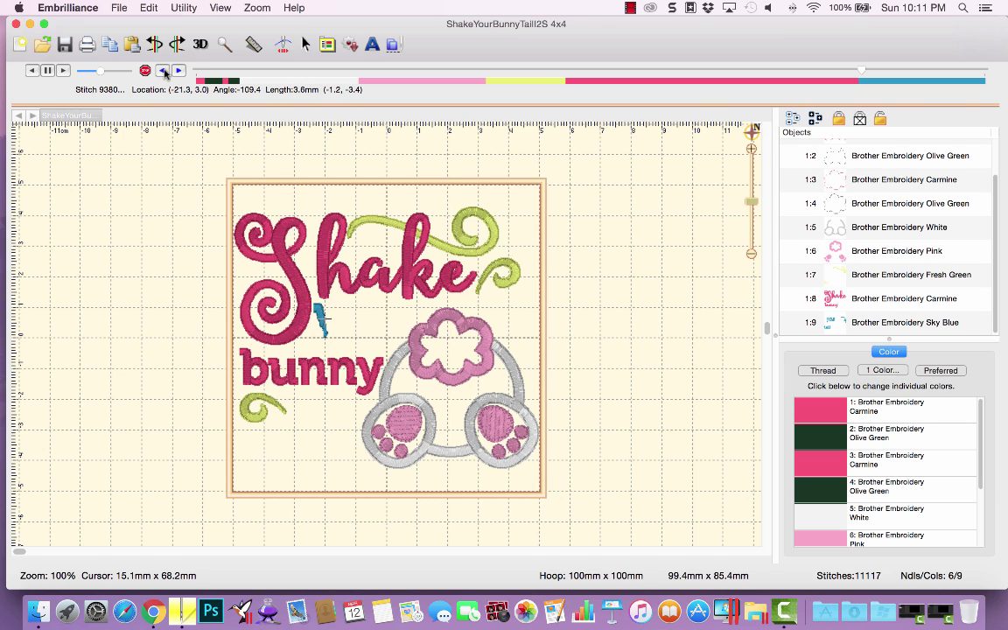
click(163, 71)
click(163, 71)
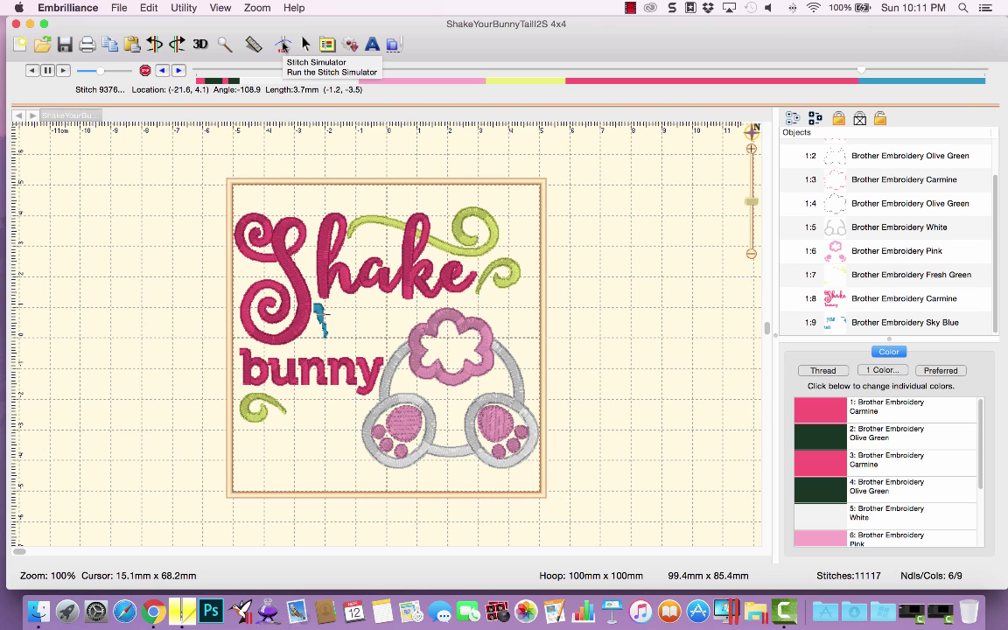
click(283, 44)
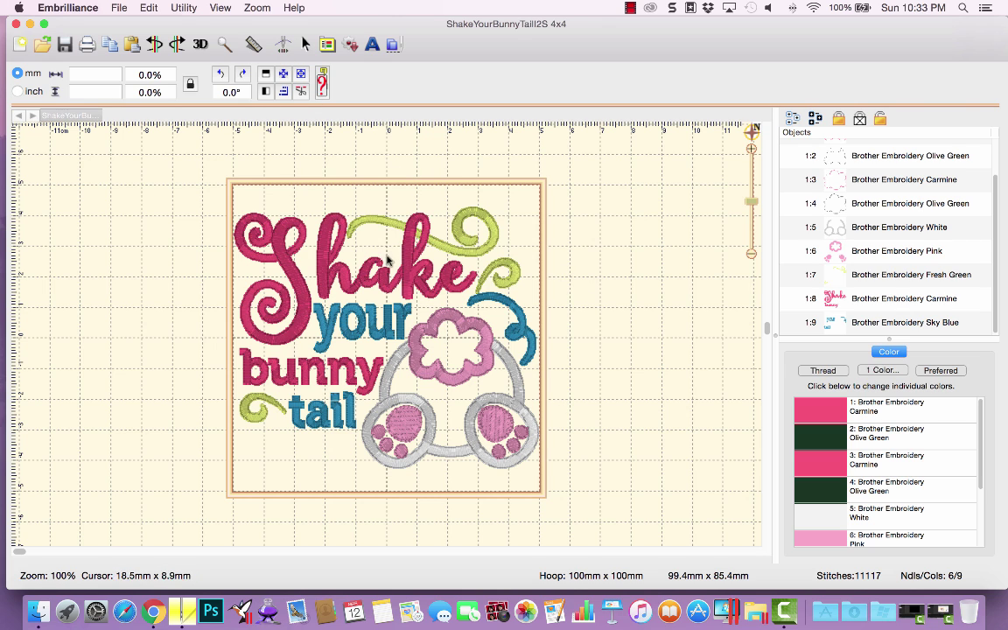
Preview both pages of the design's printout in the print settings and limit the print range to page 1 only.
click(119, 11)
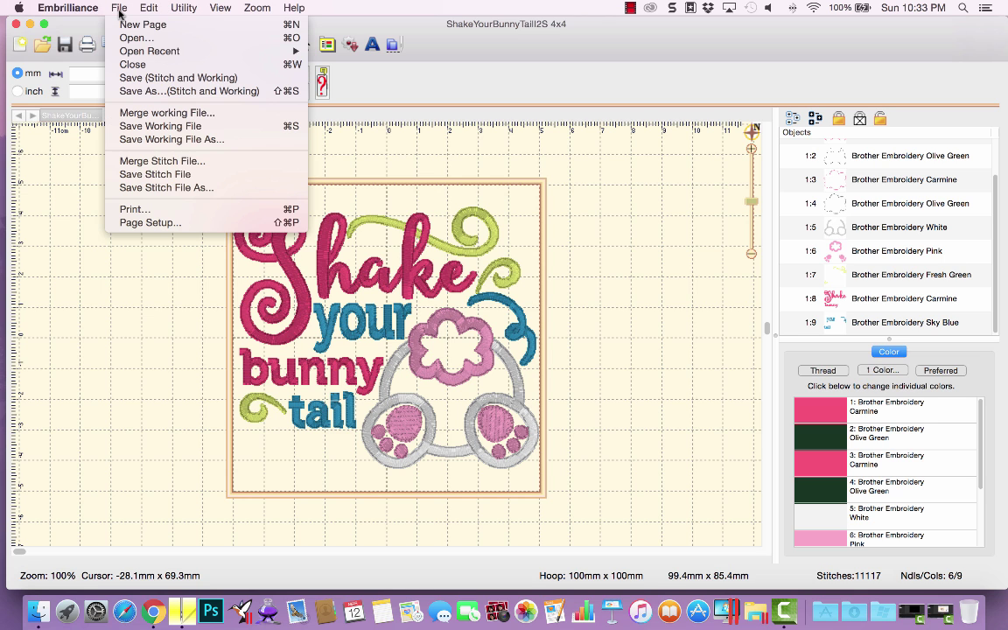
click(176, 210)
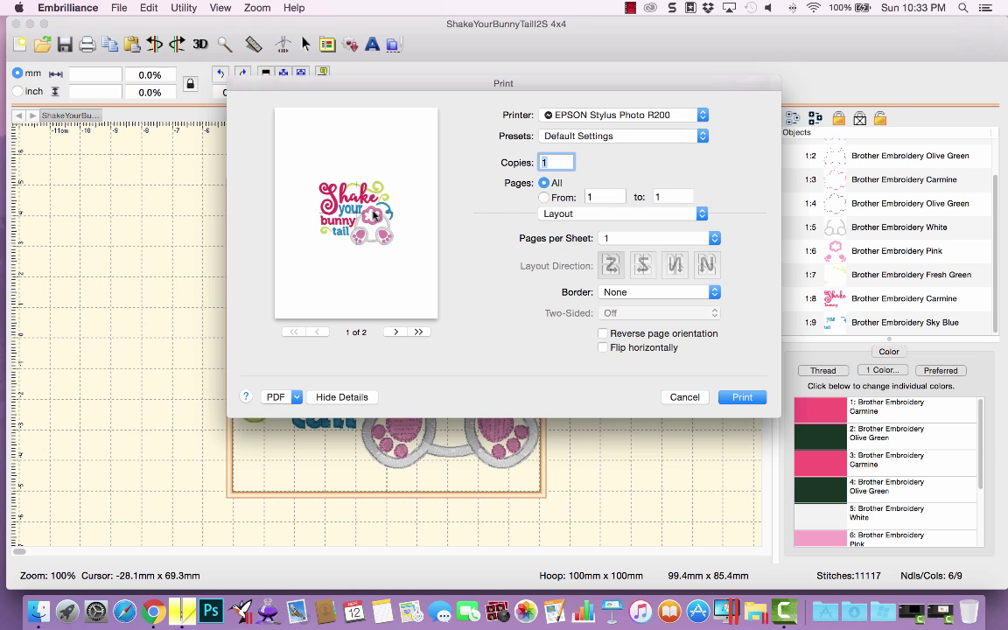
click(418, 332)
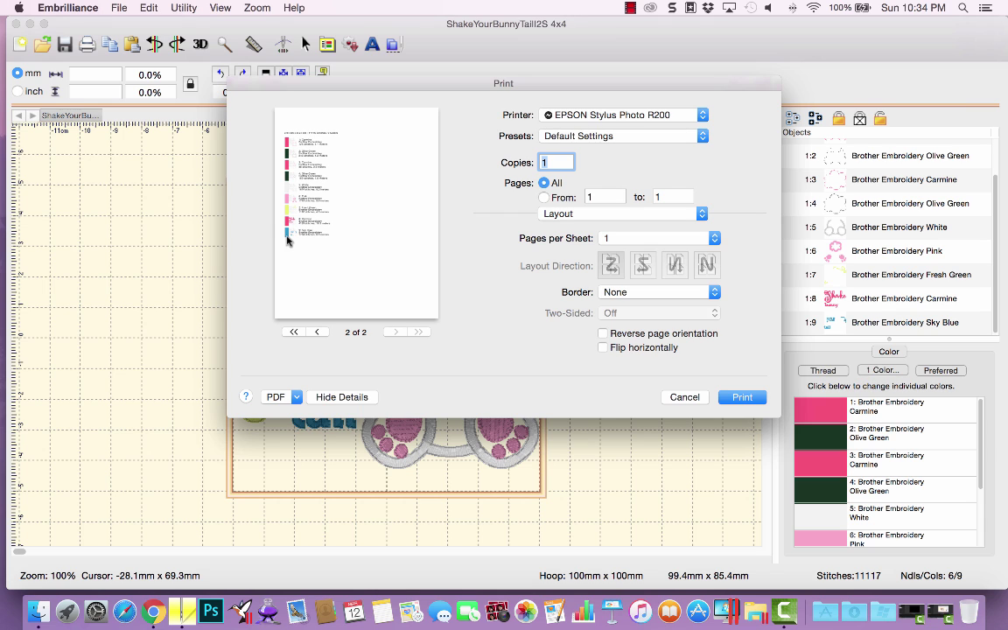
click(295, 333)
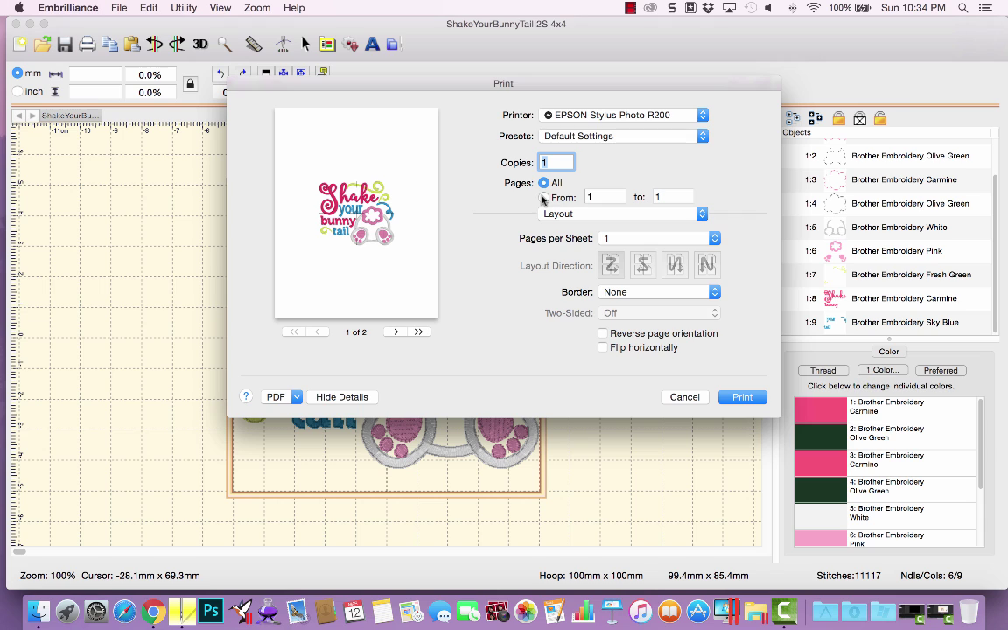
click(543, 198)
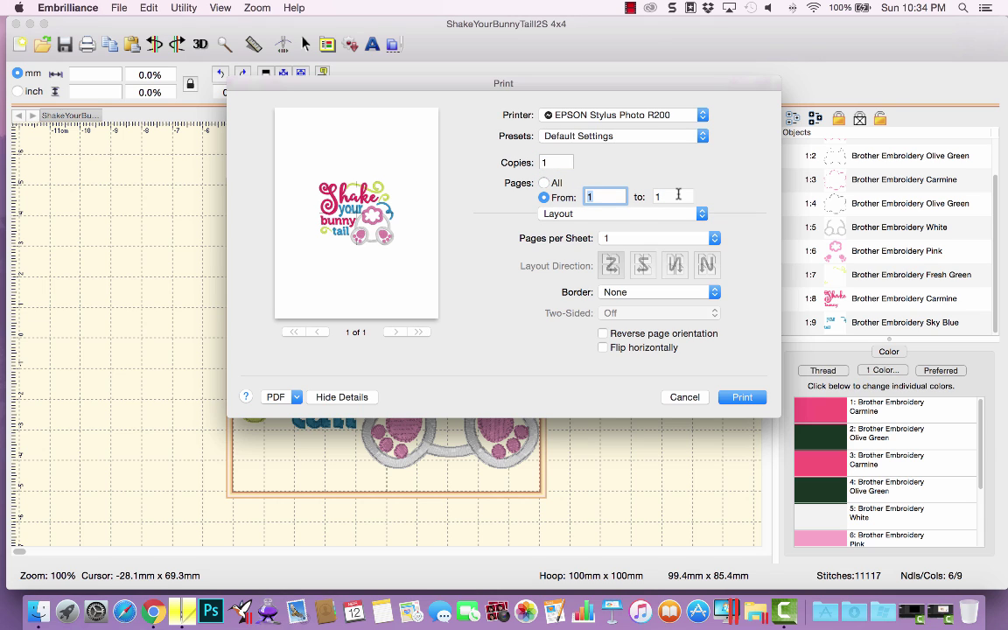